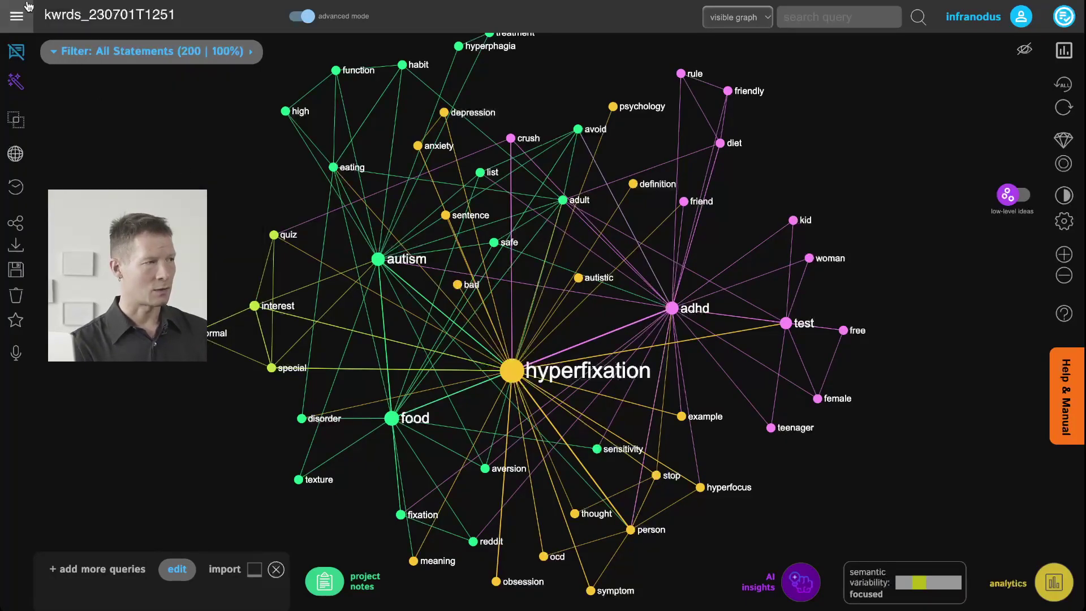
Start a new Keyword Research graph from the Keyword Research & SEO apps.
click(19, 18)
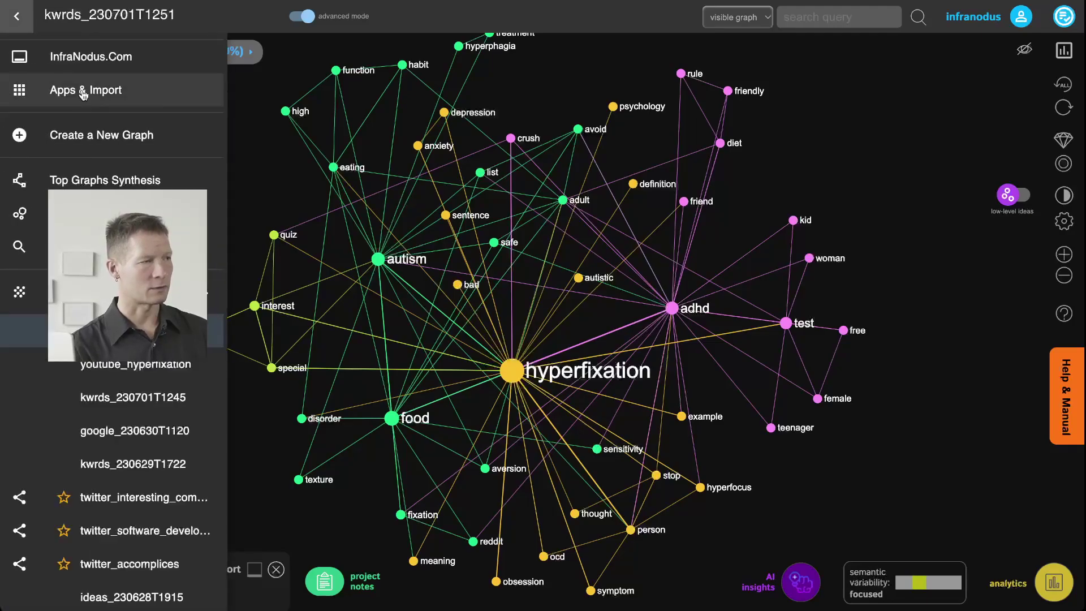
click(83, 90)
scroll(715, 392, down, 2)
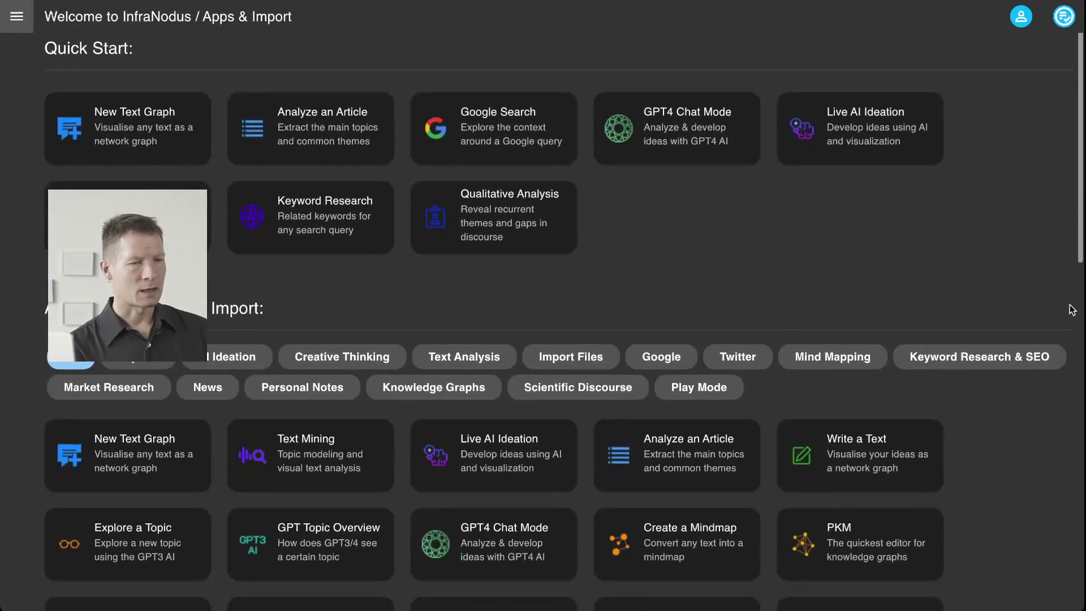
click(968, 358)
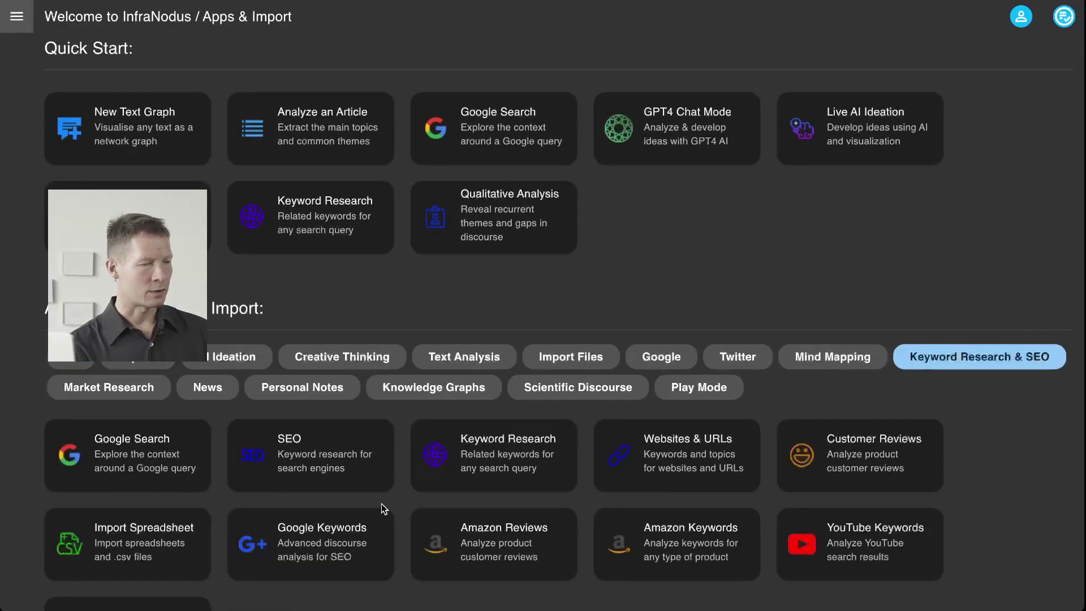
click(527, 461)
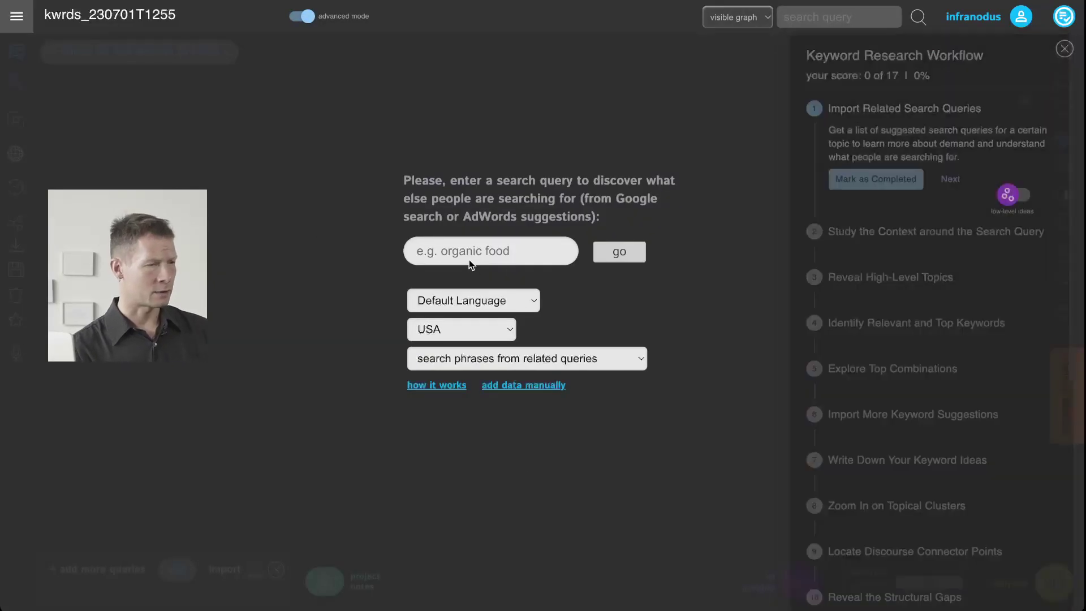
Enter the query hyperfixation, keeping English as the language and USA as the country.
click(470, 259)
text(hyperfixation)
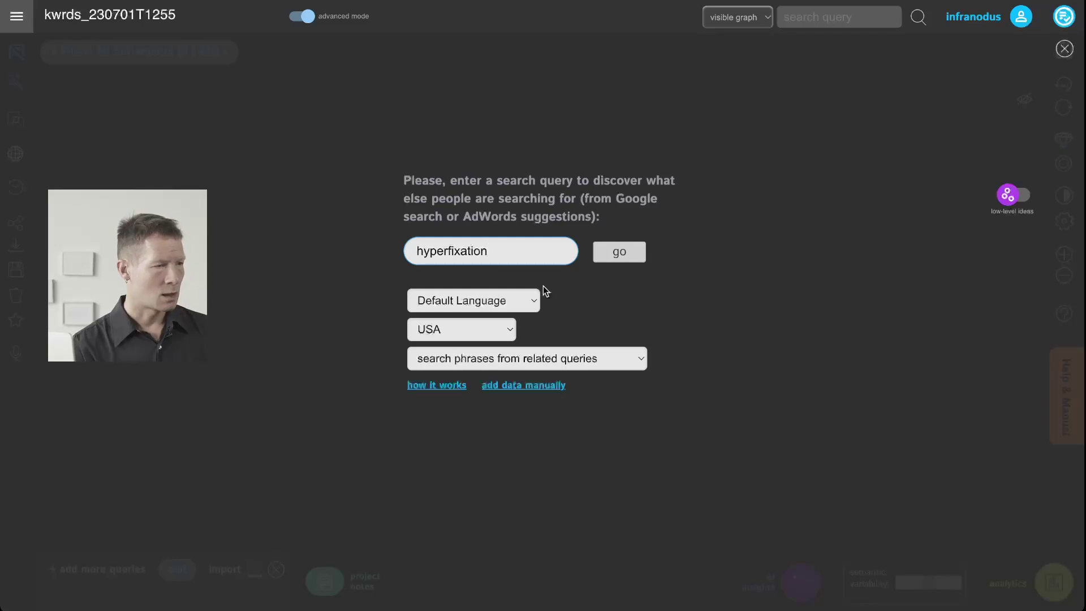
key(Tab)
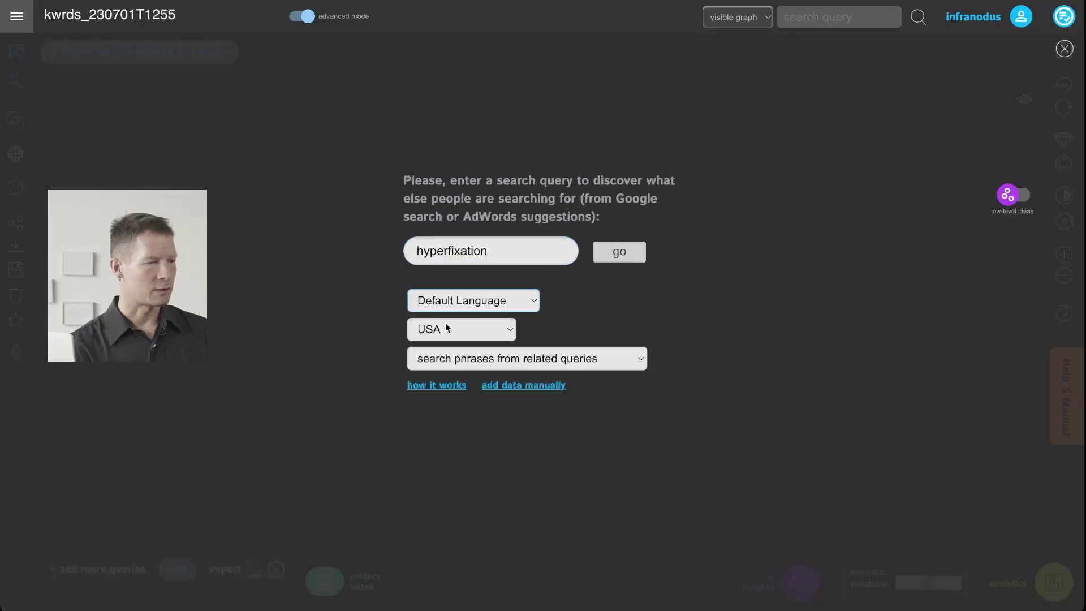
key(Tab)
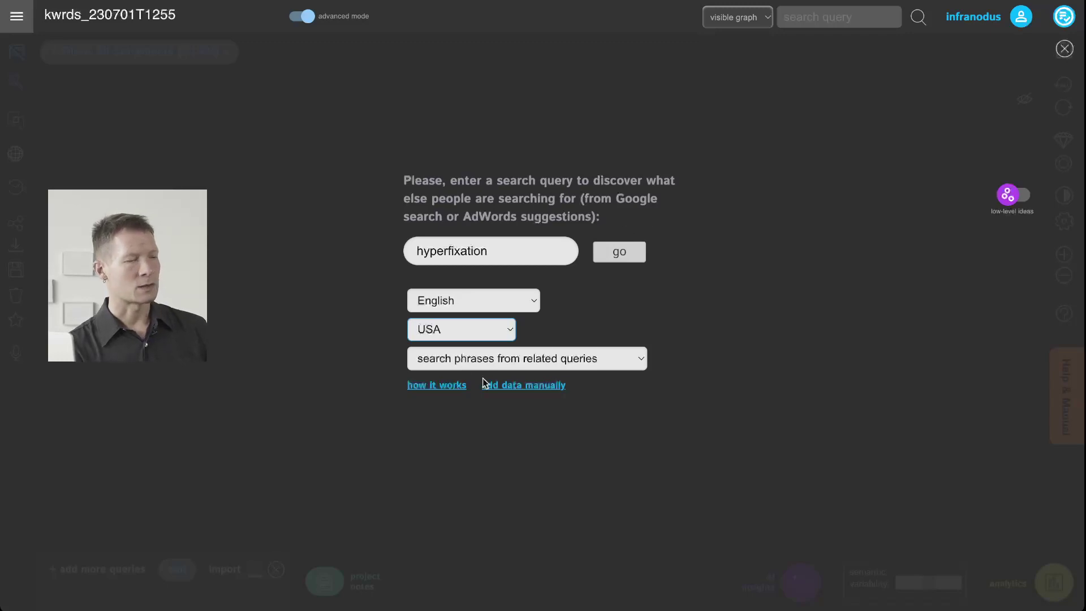
key(Tab)
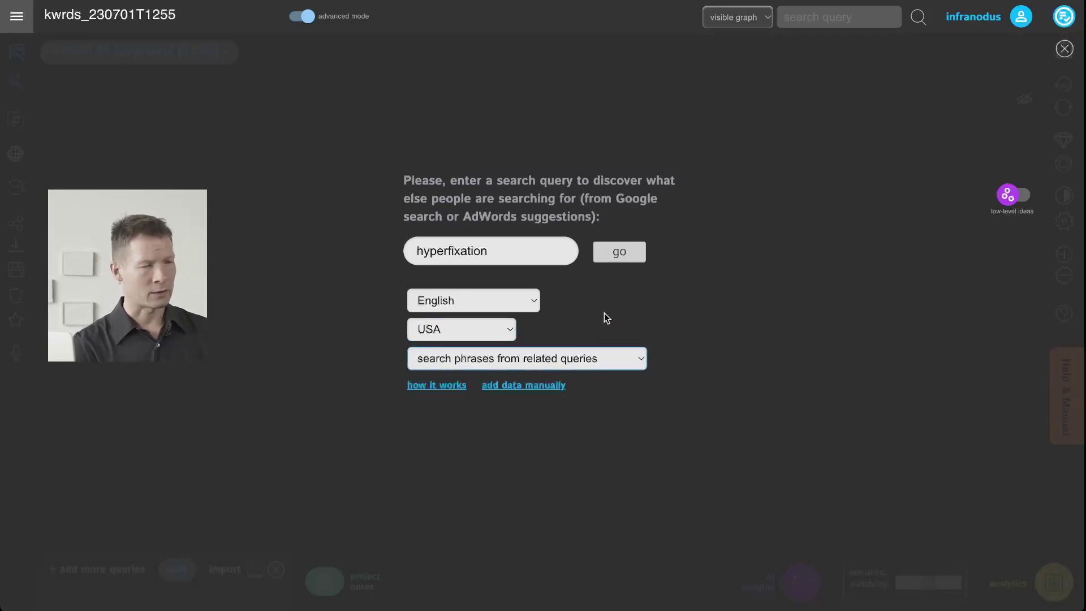
Import the hyperfixation related queries and show the statements list with their search volumes.
click(623, 244)
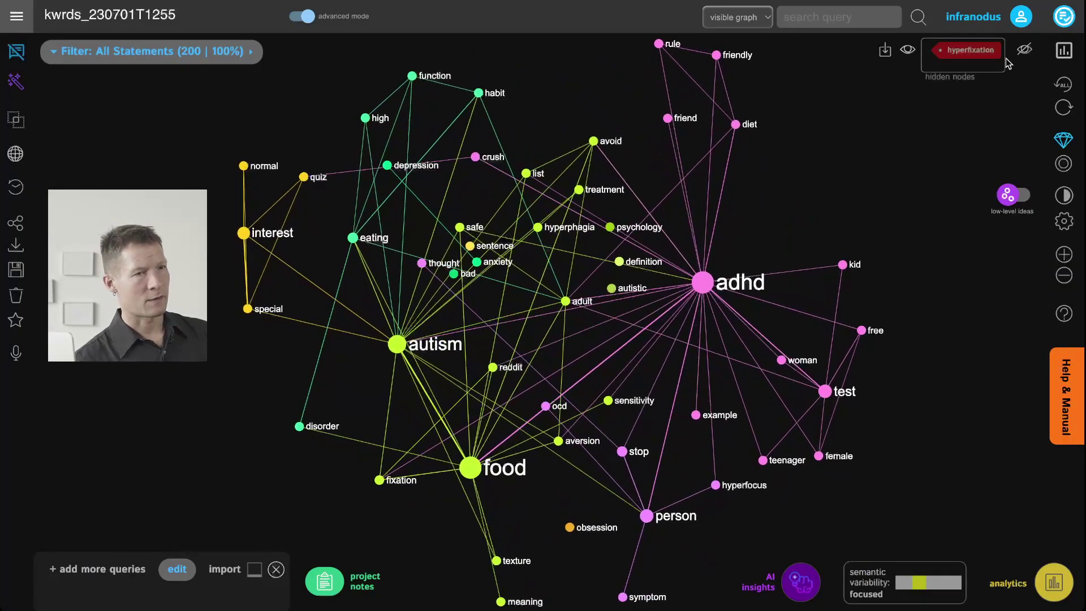
click(14, 84)
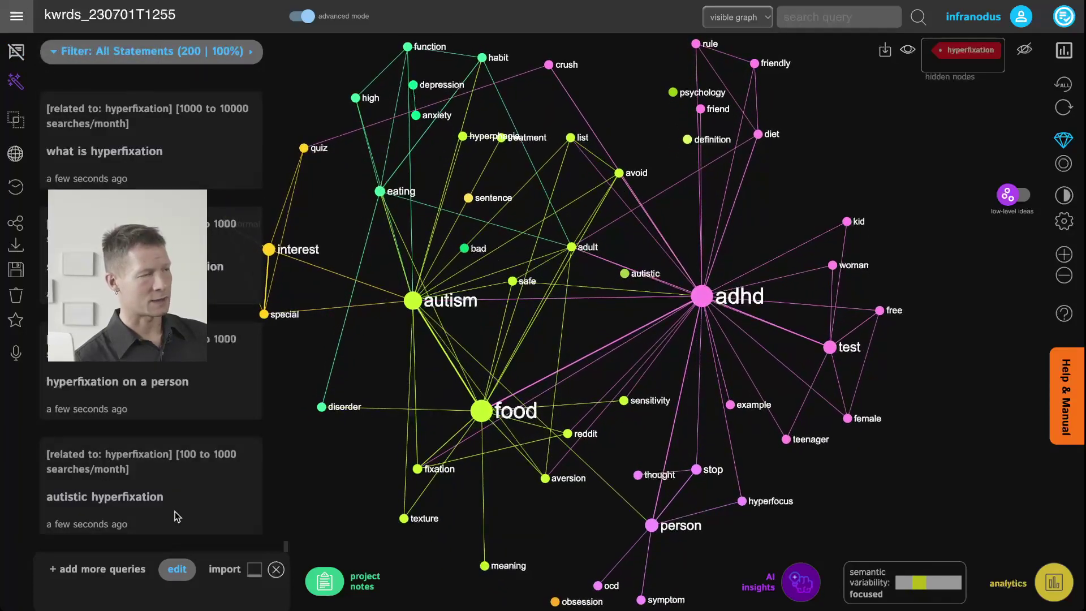
scroll(160, 365, up, 15)
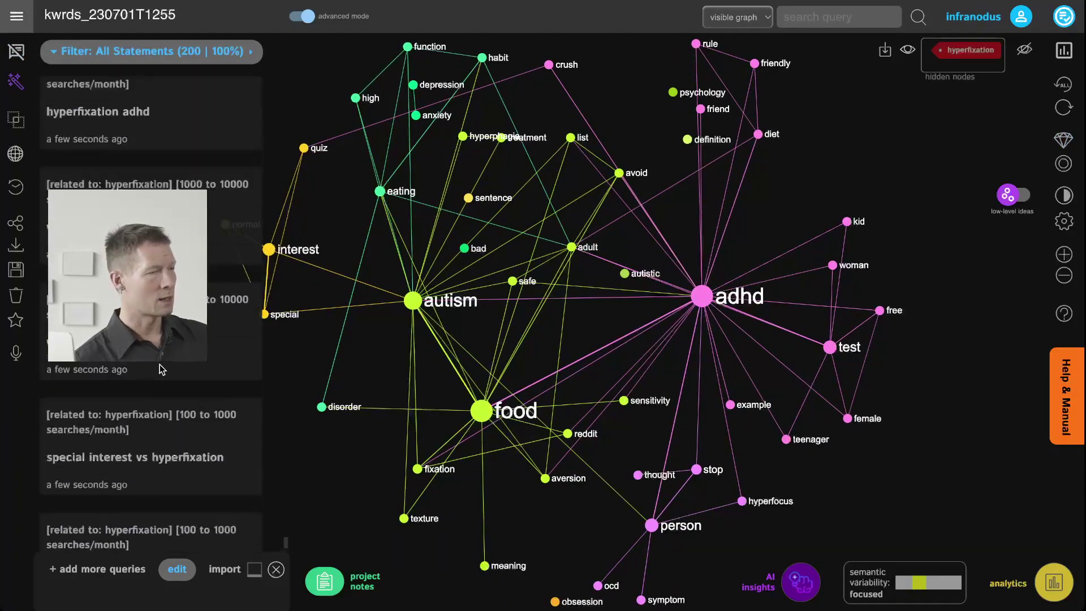
scroll(161, 369, up, 15)
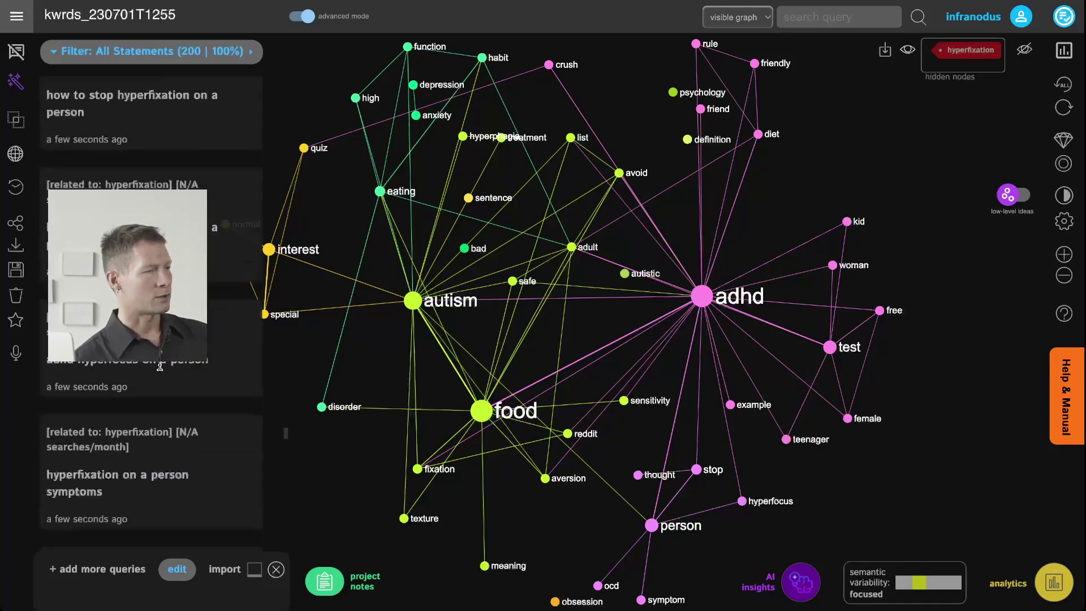
scroll(159, 366, up, 5)
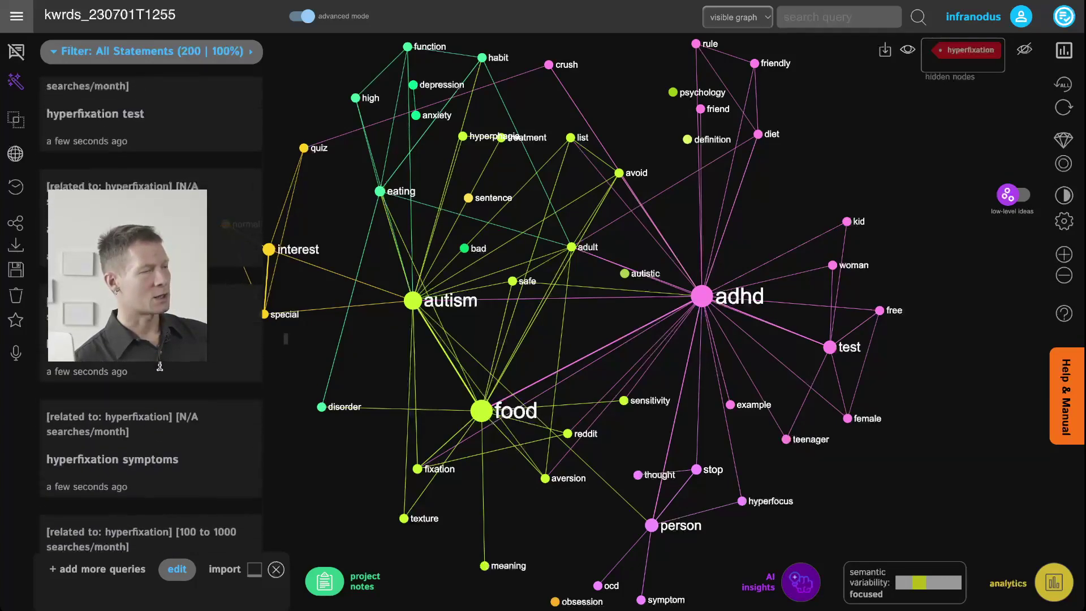
click(17, 51)
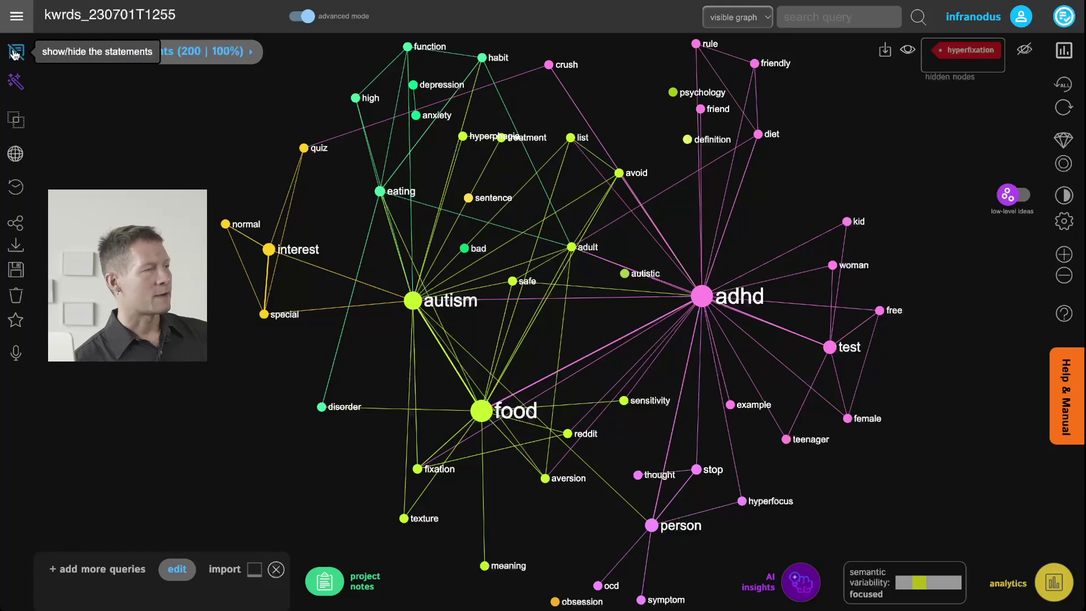
click(17, 51)
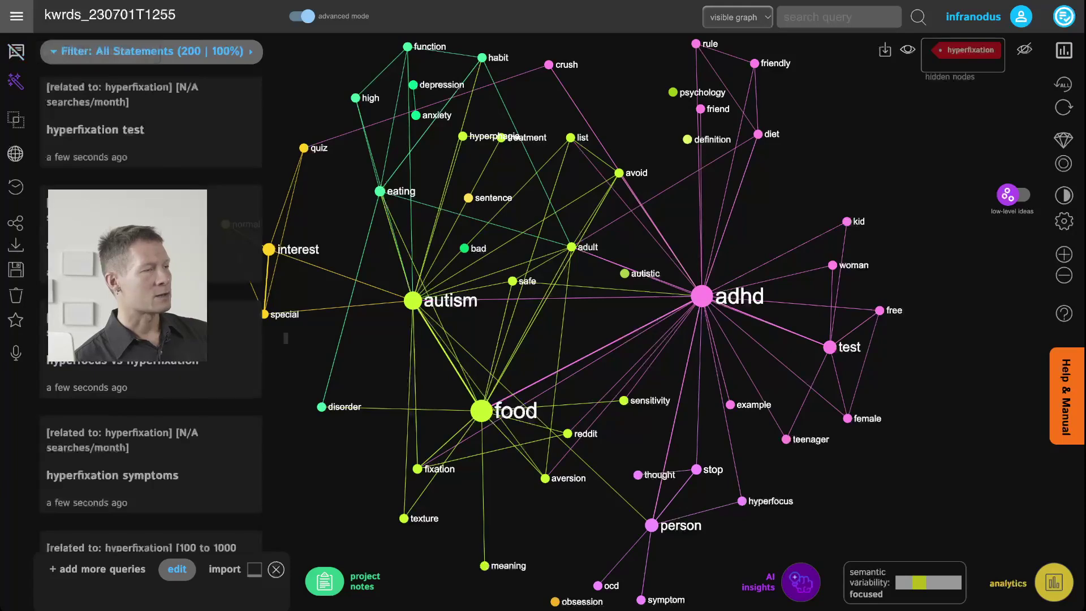
click(419, 300)
click(497, 420)
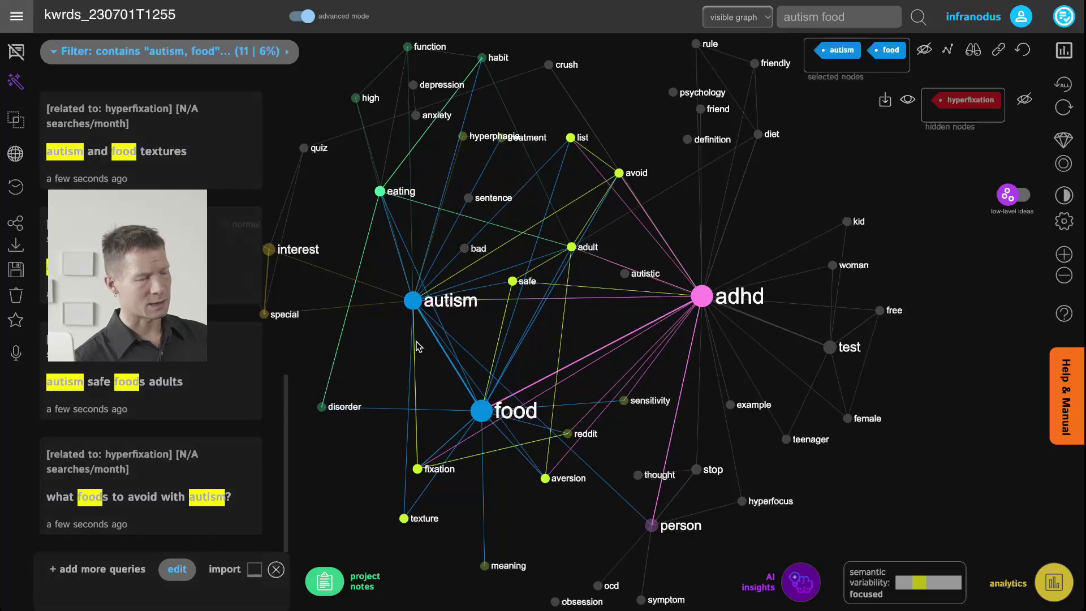
click(478, 414)
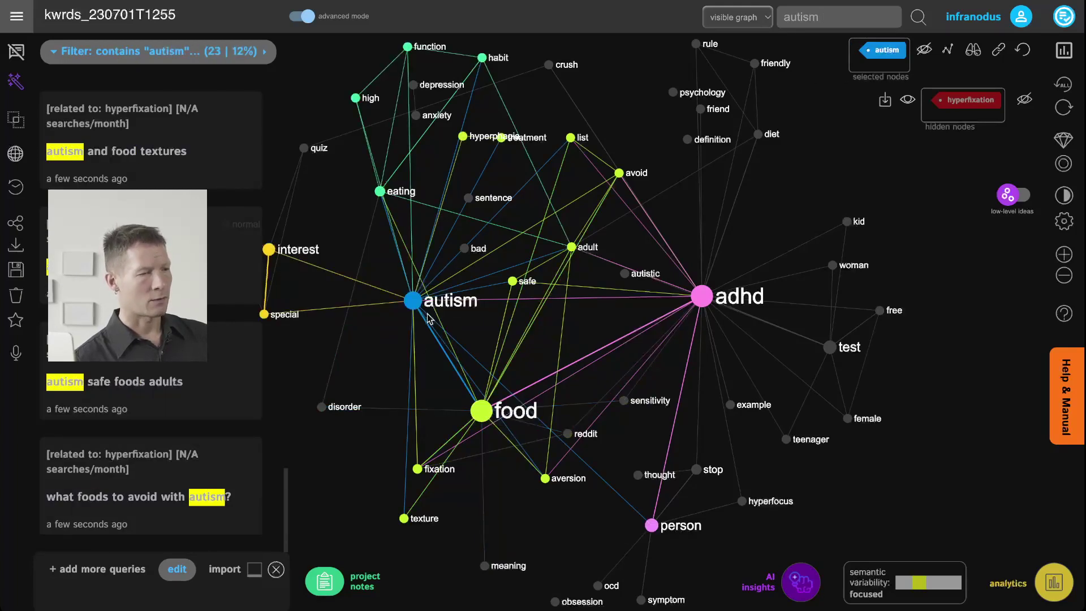
click(415, 300)
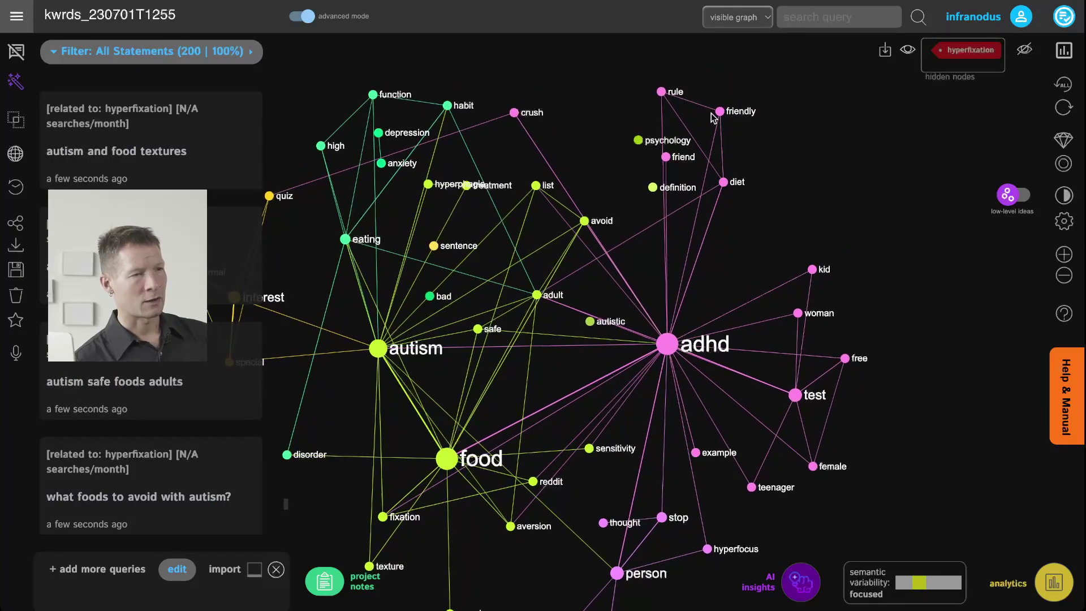
click(721, 110)
click(723, 182)
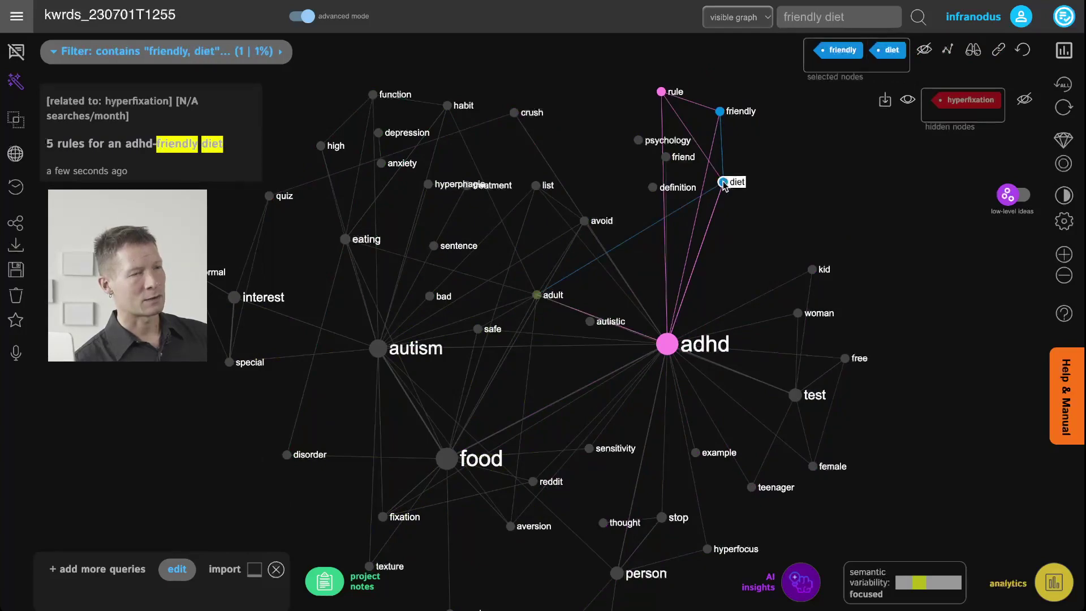
click(723, 182)
click(720, 111)
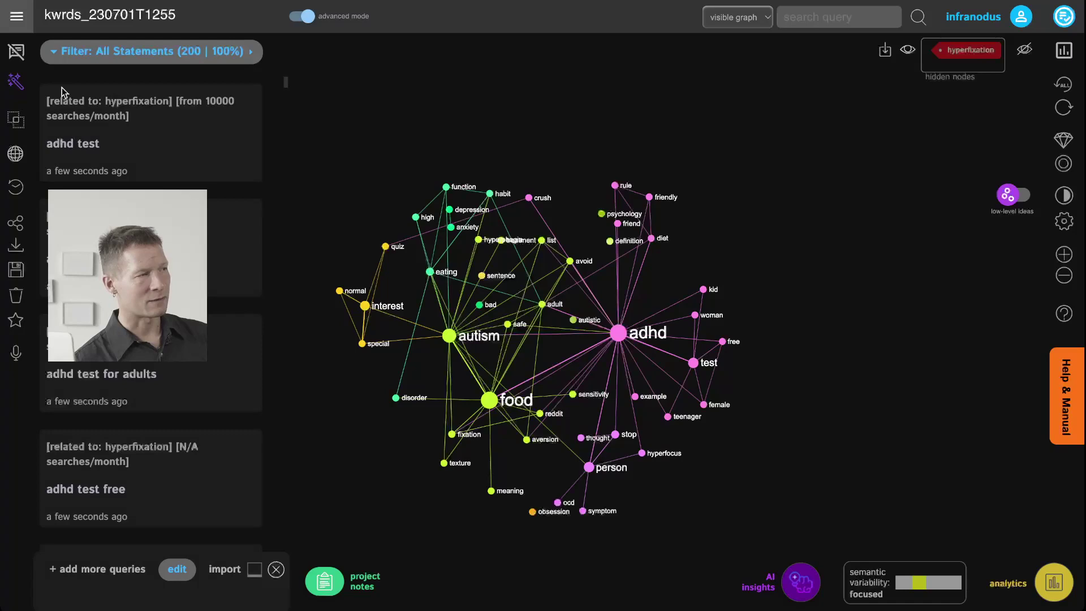
drag(543, 366, 513, 386)
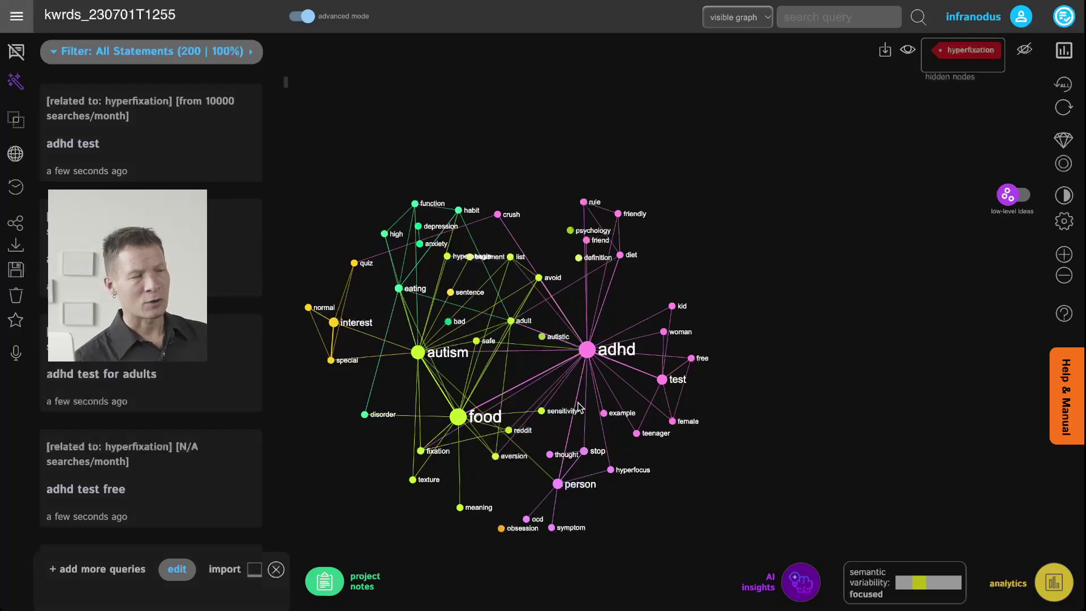
click(1053, 583)
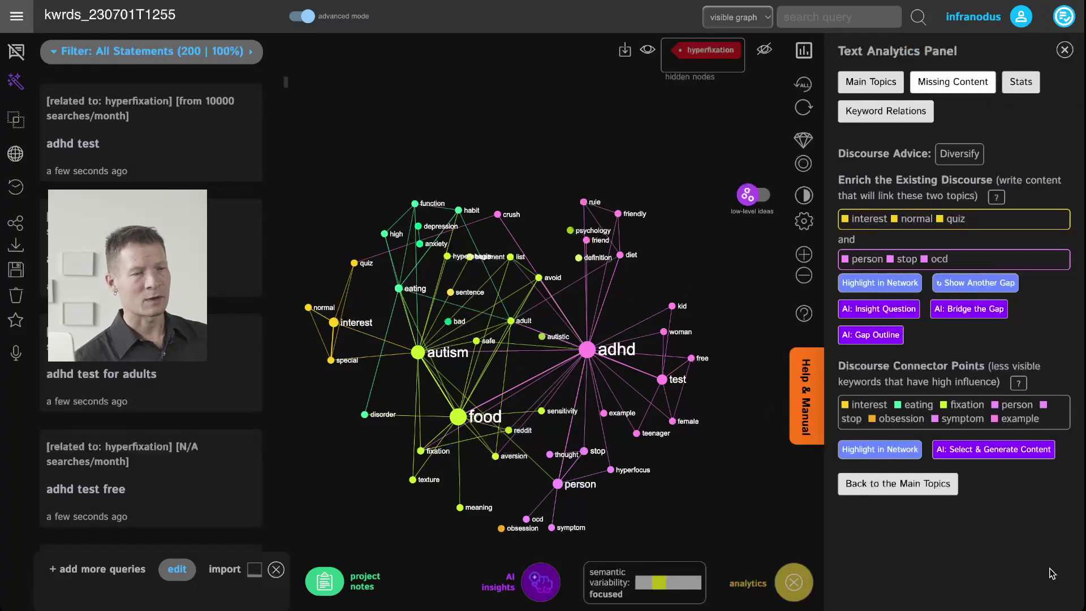
click(878, 84)
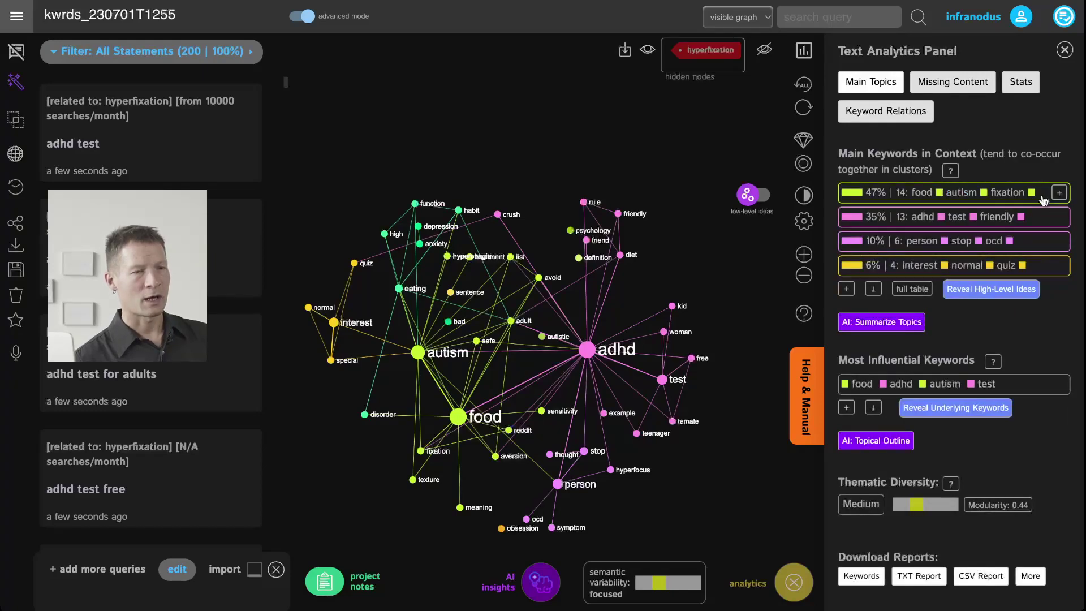
click(846, 290)
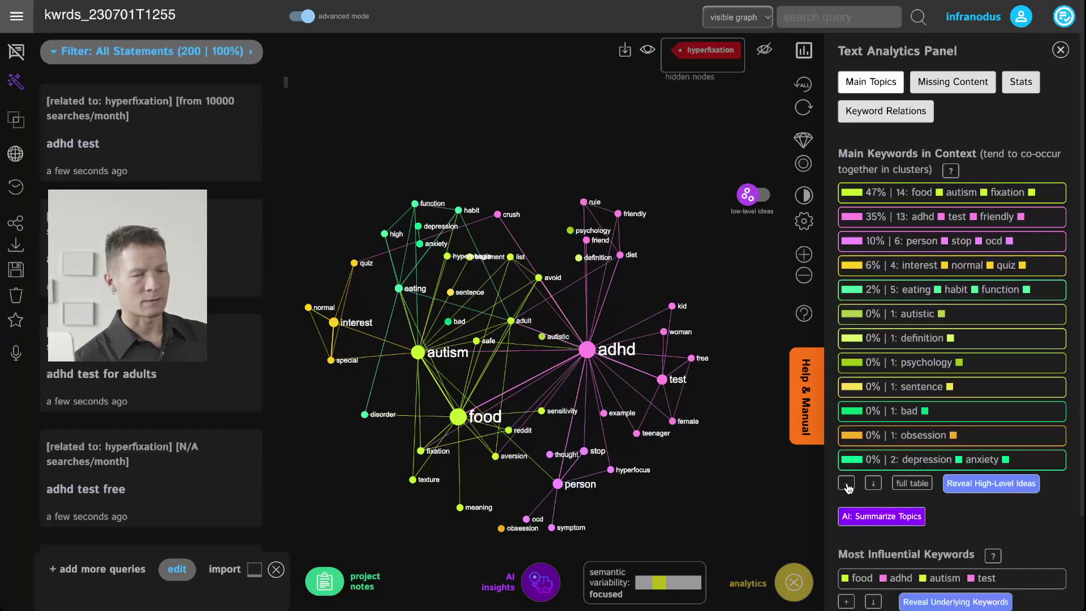
click(847, 488)
click(1046, 195)
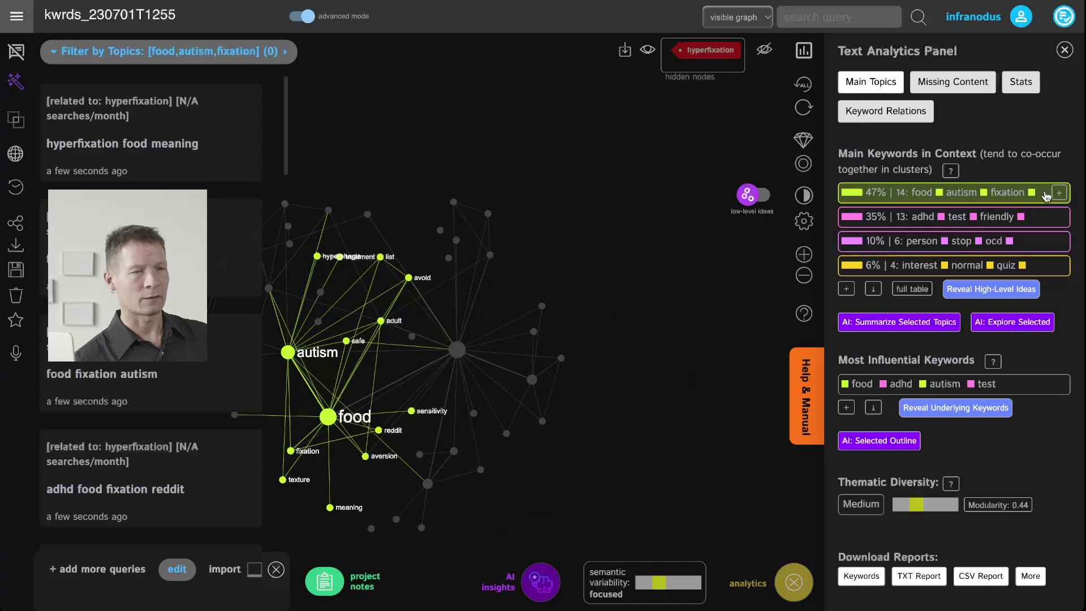
click(1046, 194)
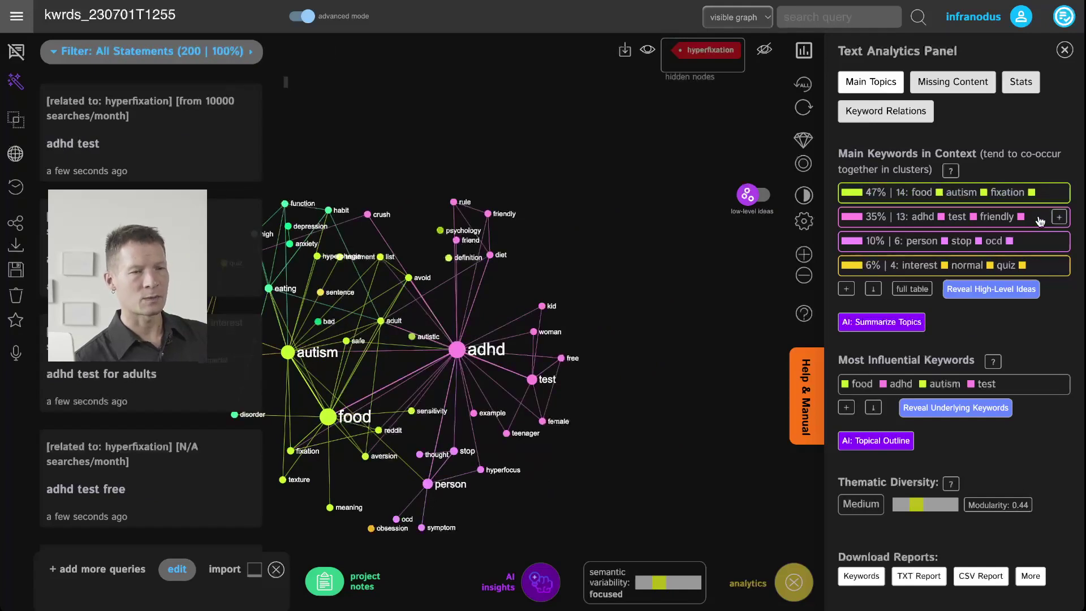
click(1040, 221)
click(1040, 220)
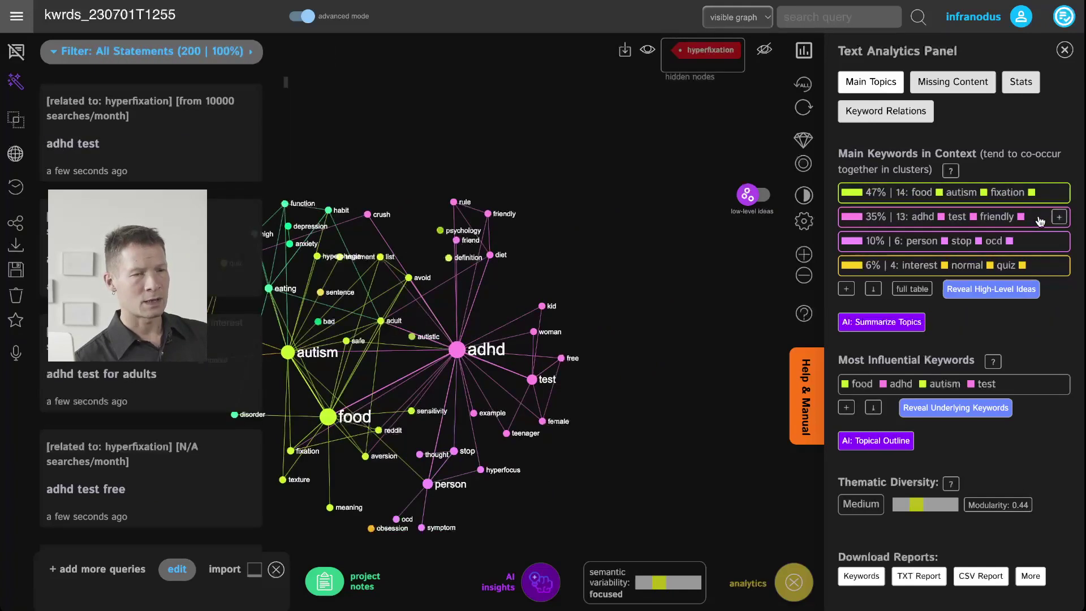
click(1029, 244)
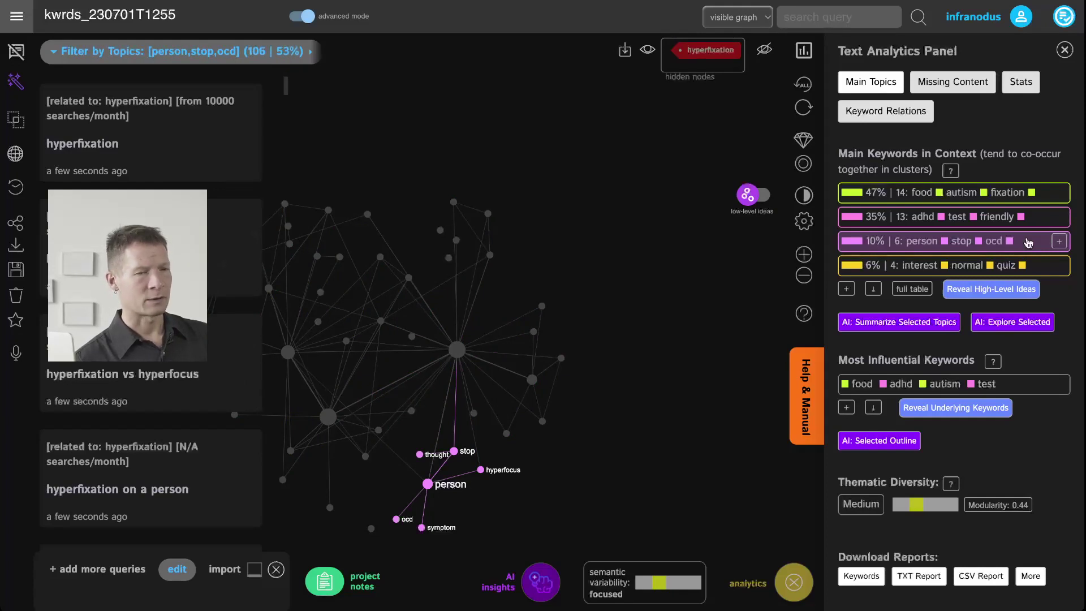
click(1028, 244)
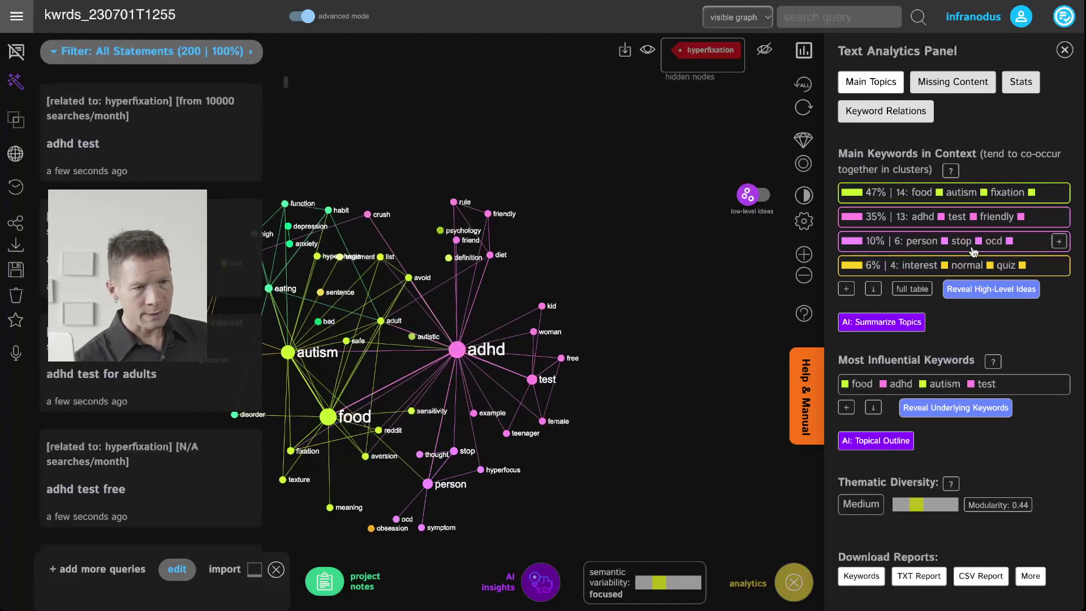
drag(569, 417, 620, 406)
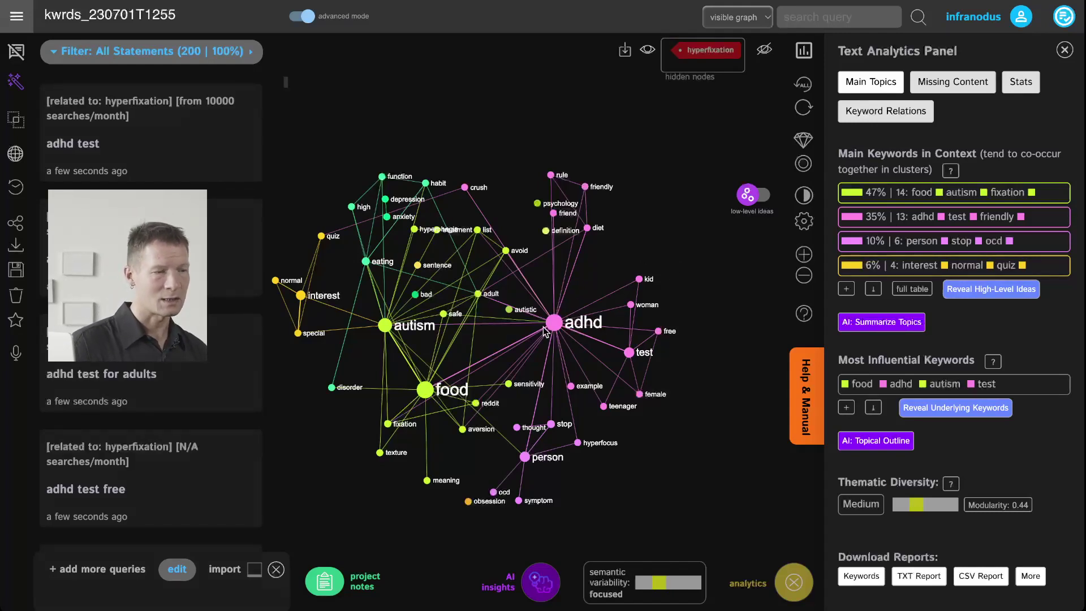
click(562, 330)
click(562, 330)
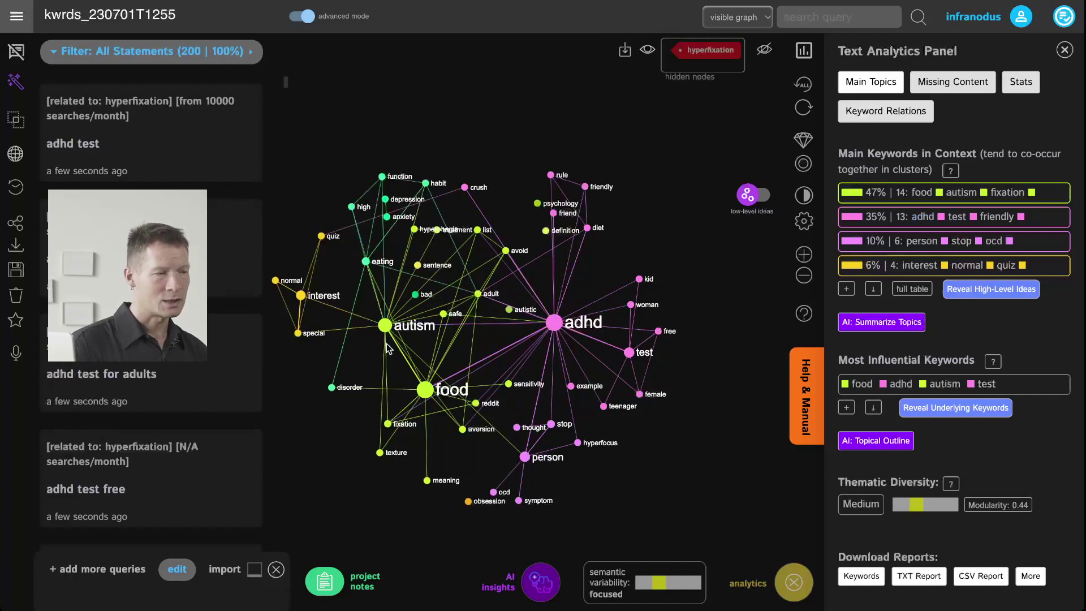
click(386, 327)
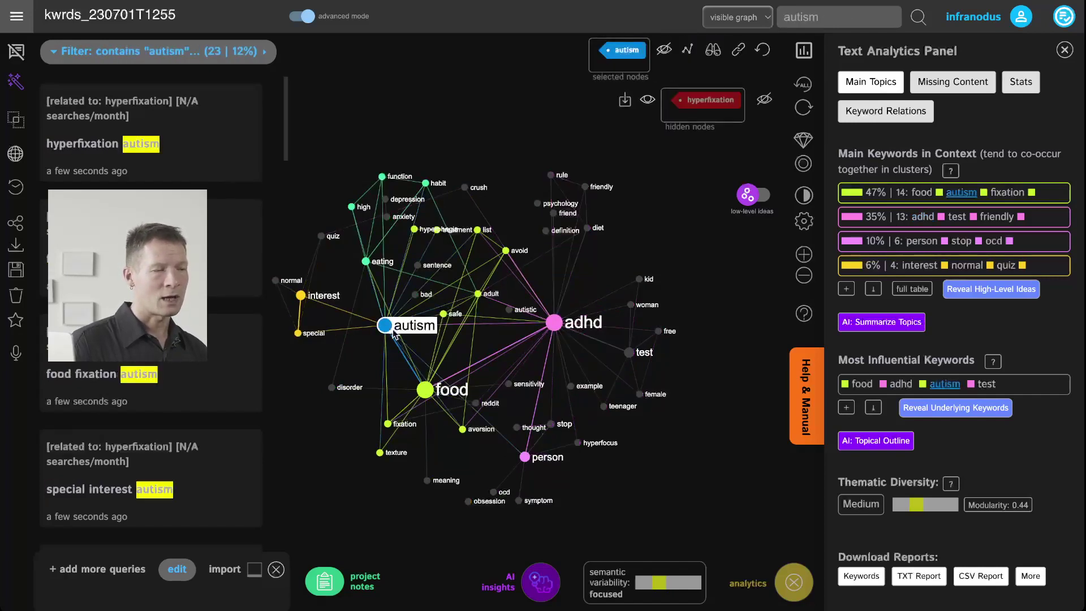
click(423, 391)
click(423, 390)
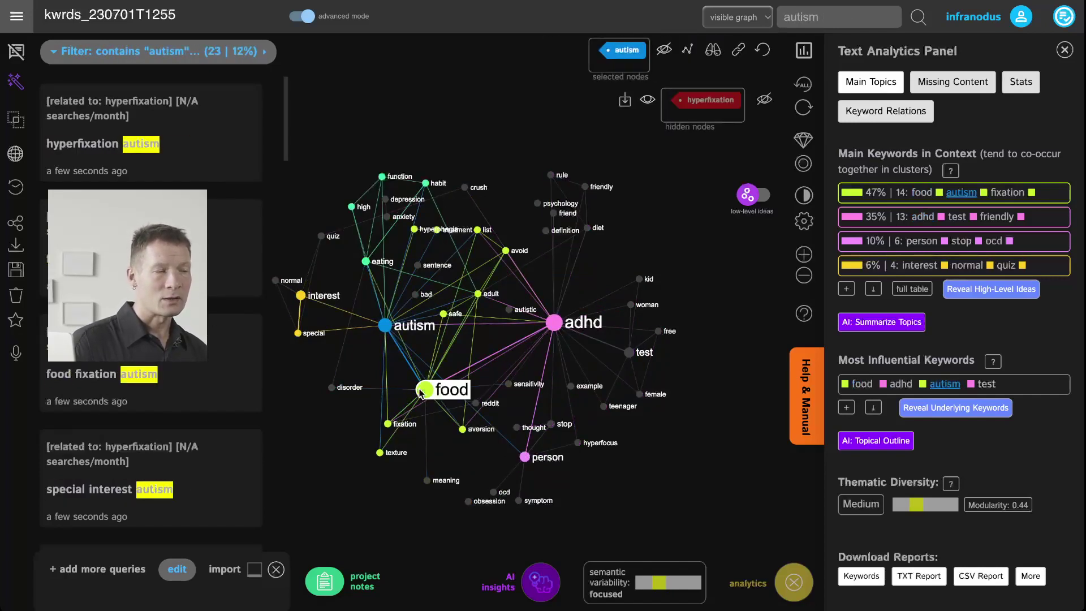
click(386, 327)
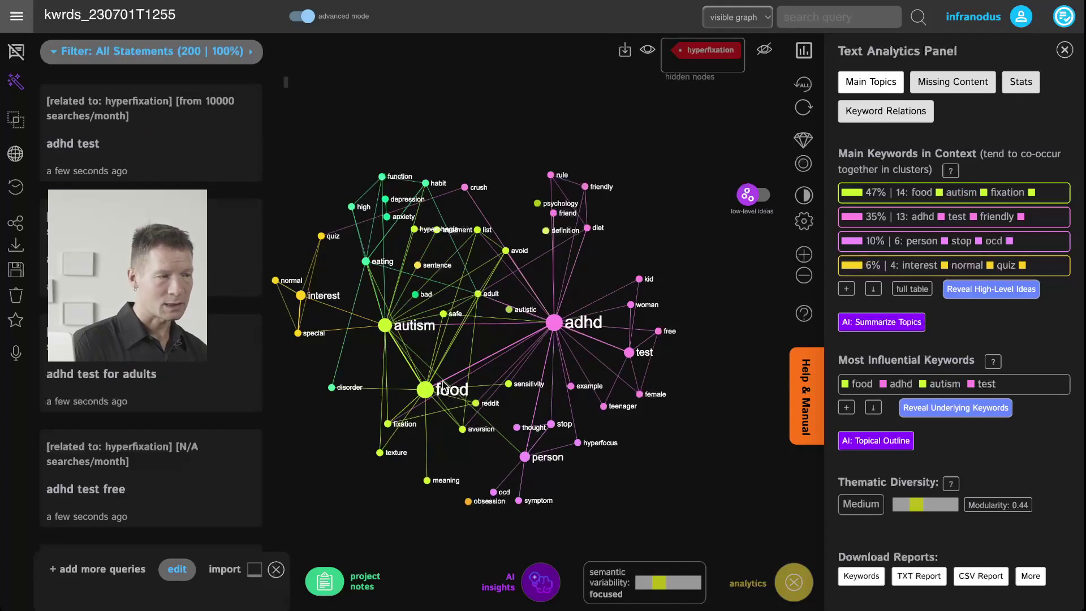
scroll(484, 436, up, 3)
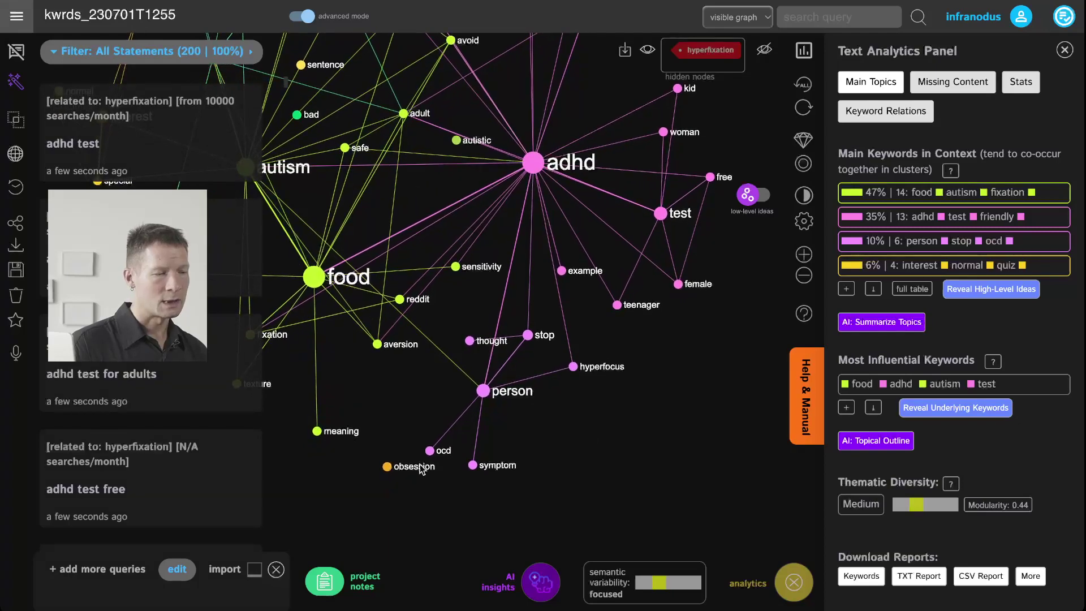
click(431, 451)
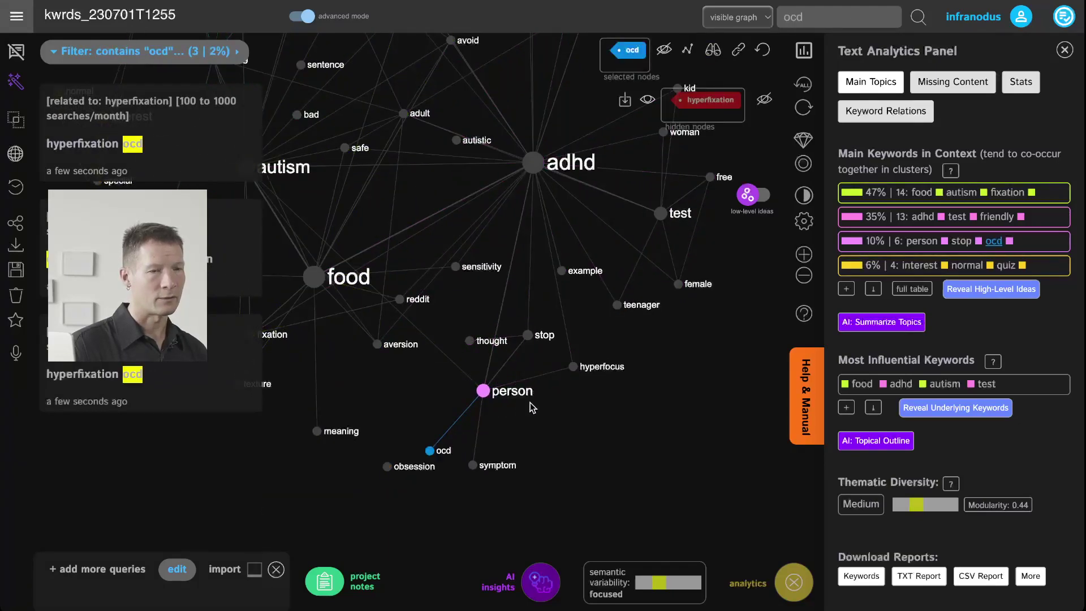
click(484, 390)
click(483, 391)
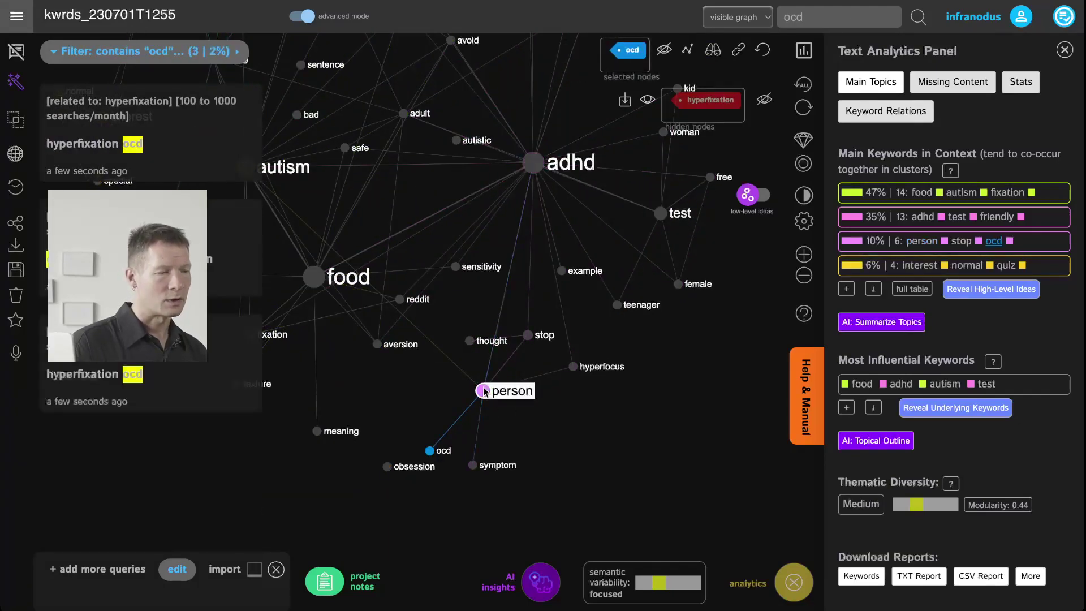
click(430, 451)
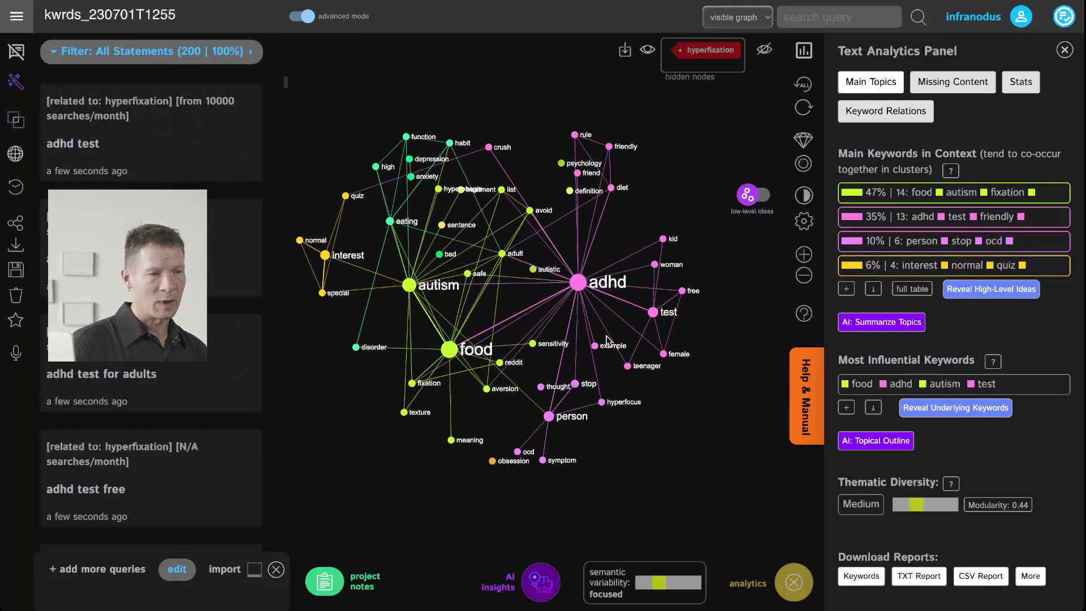
drag(734, 291, 694, 307)
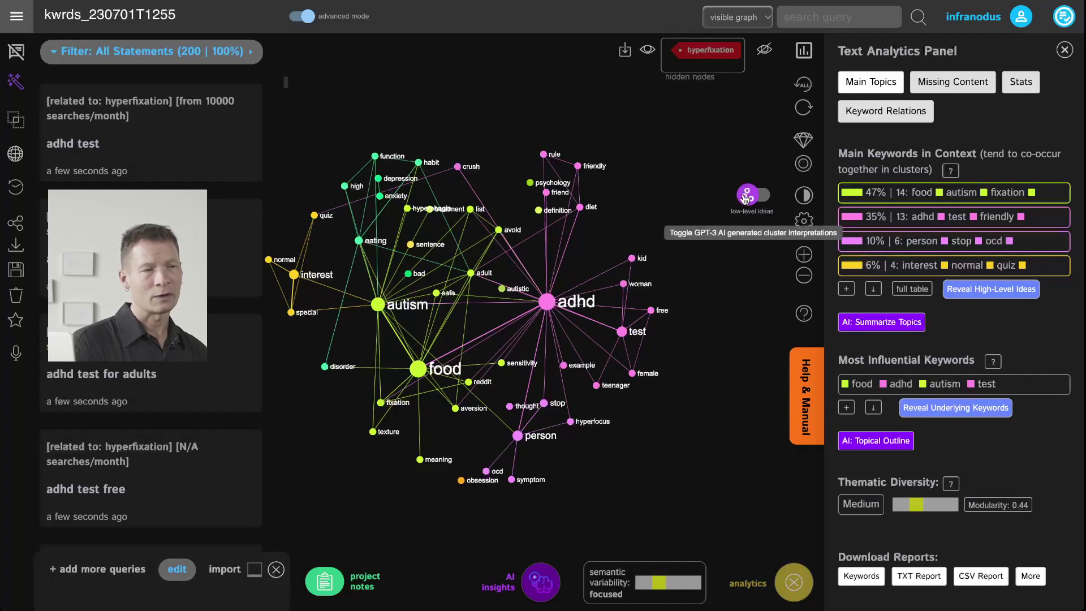
click(1047, 196)
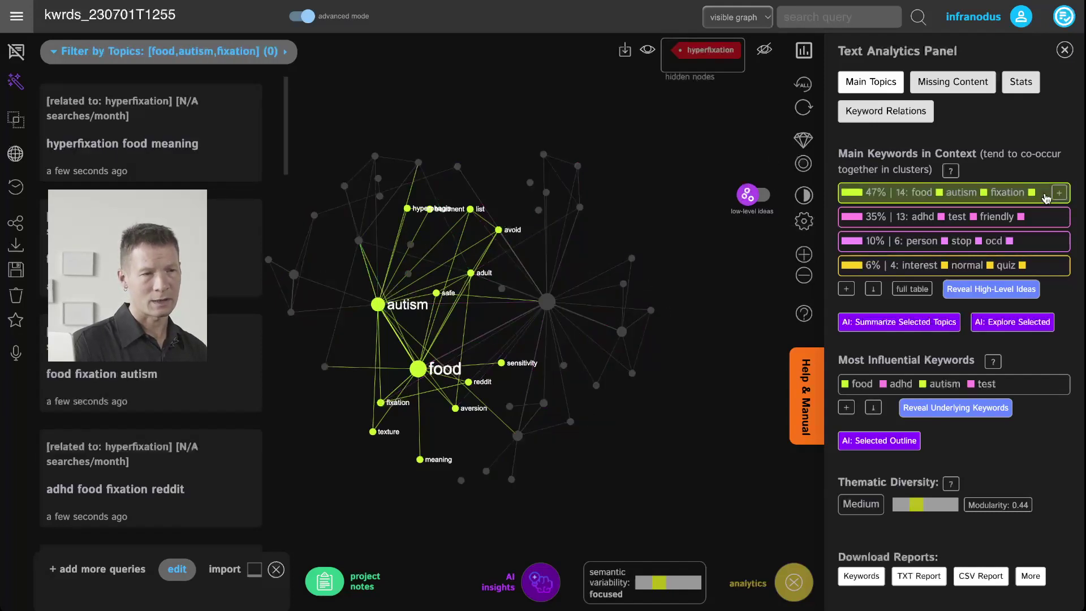
click(1048, 196)
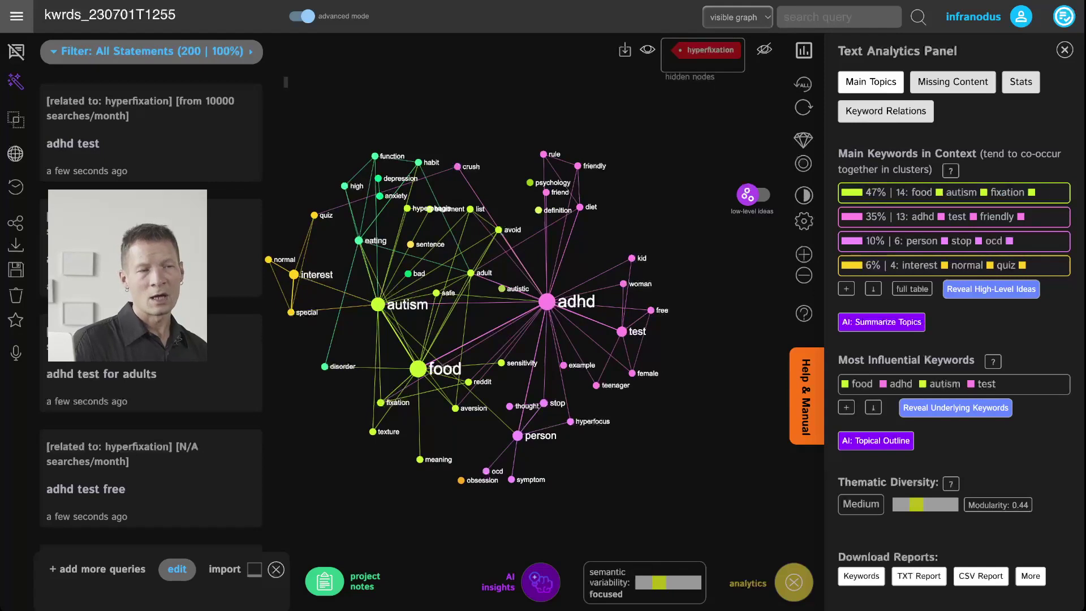
Show AI-named high-level ideas for the clusters and list all eleven topics.
click(752, 195)
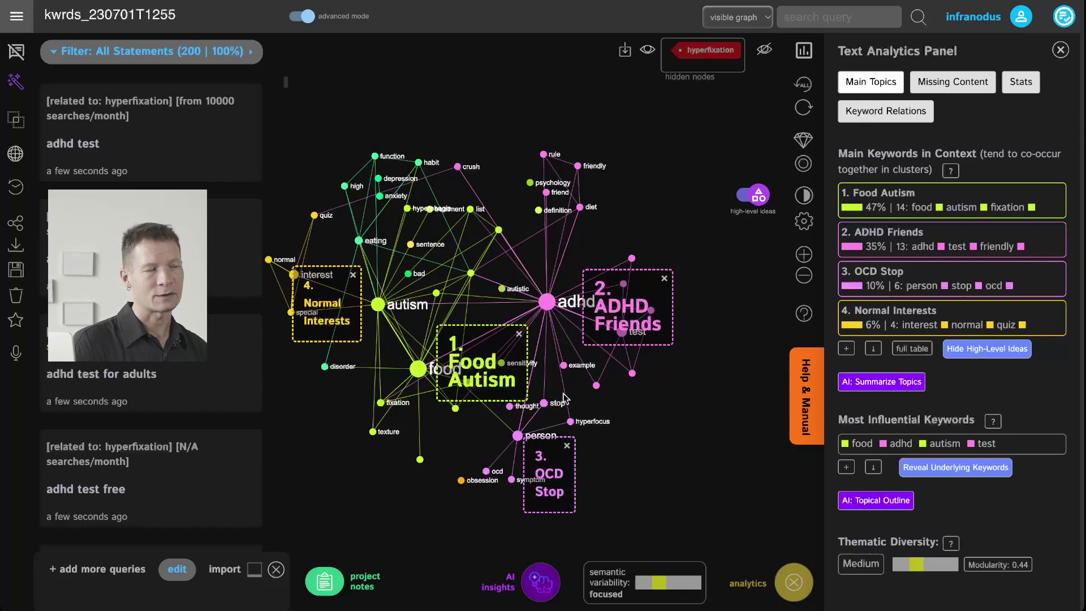
drag(538, 374, 582, 376)
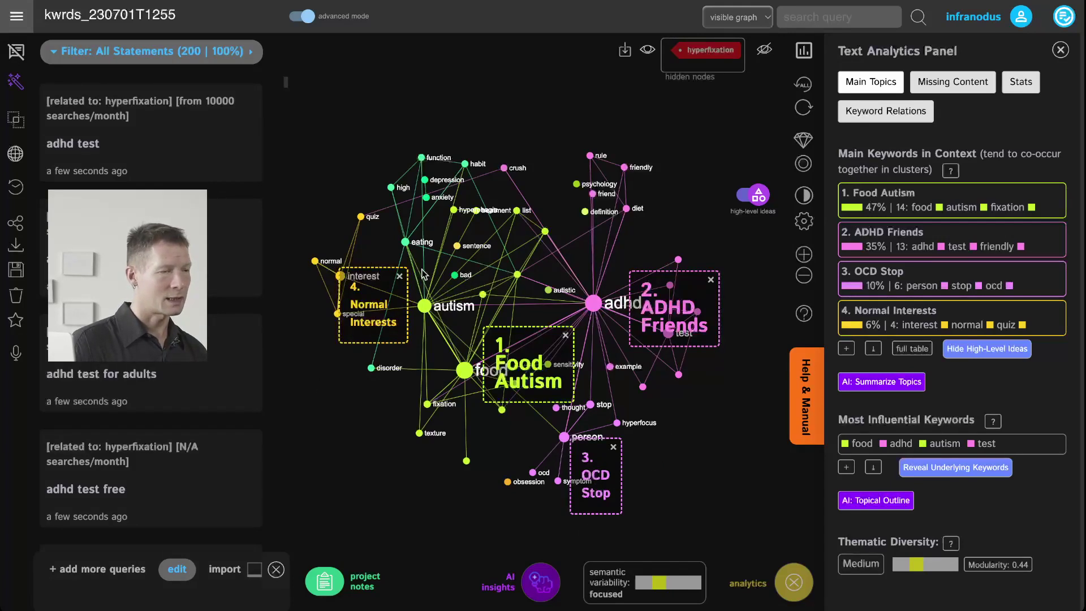
click(847, 349)
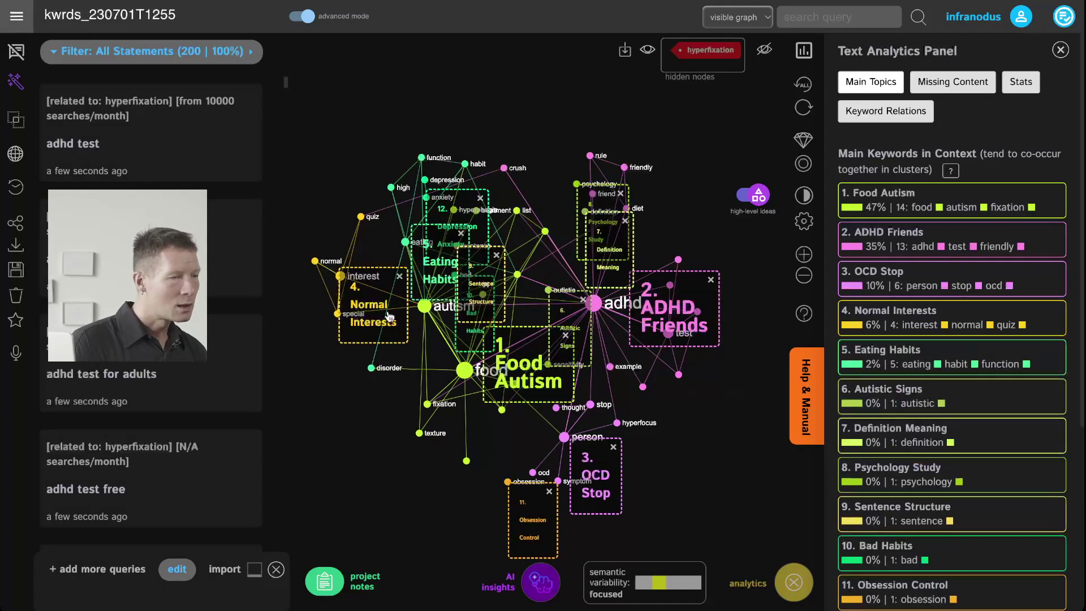
Return to low-level ideas and filter to the 11 statements mentioning interest.
click(755, 194)
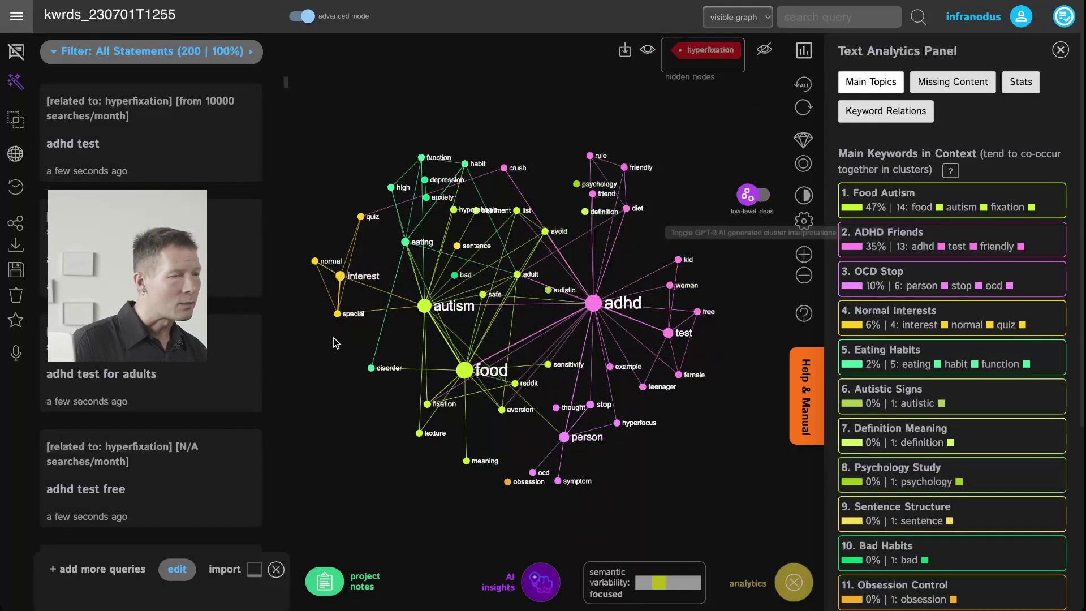
click(351, 276)
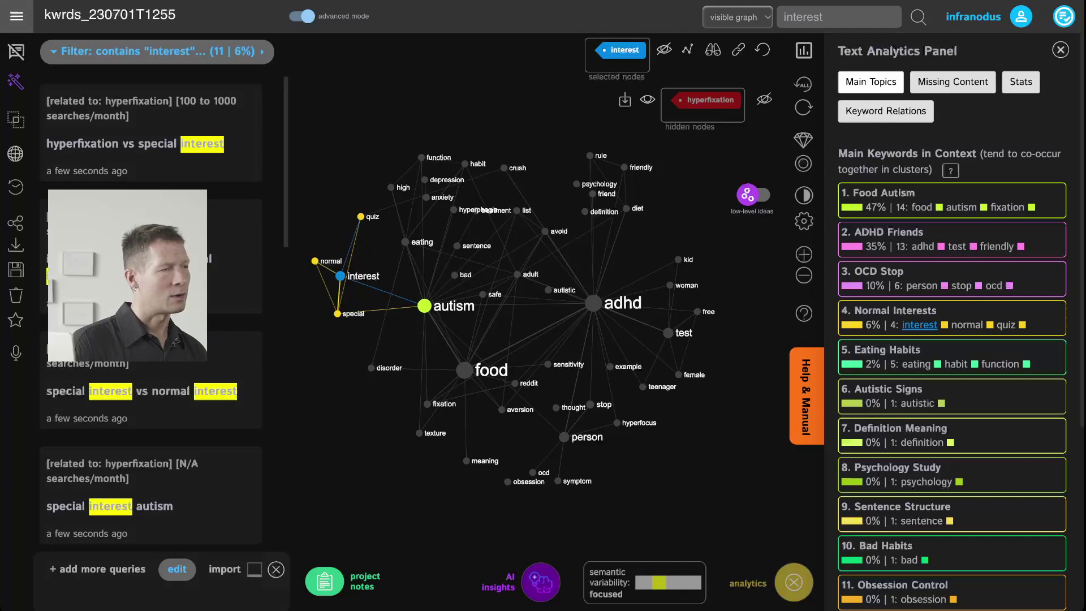
scroll(151, 311, down, 3)
scroll(151, 311, up, 2)
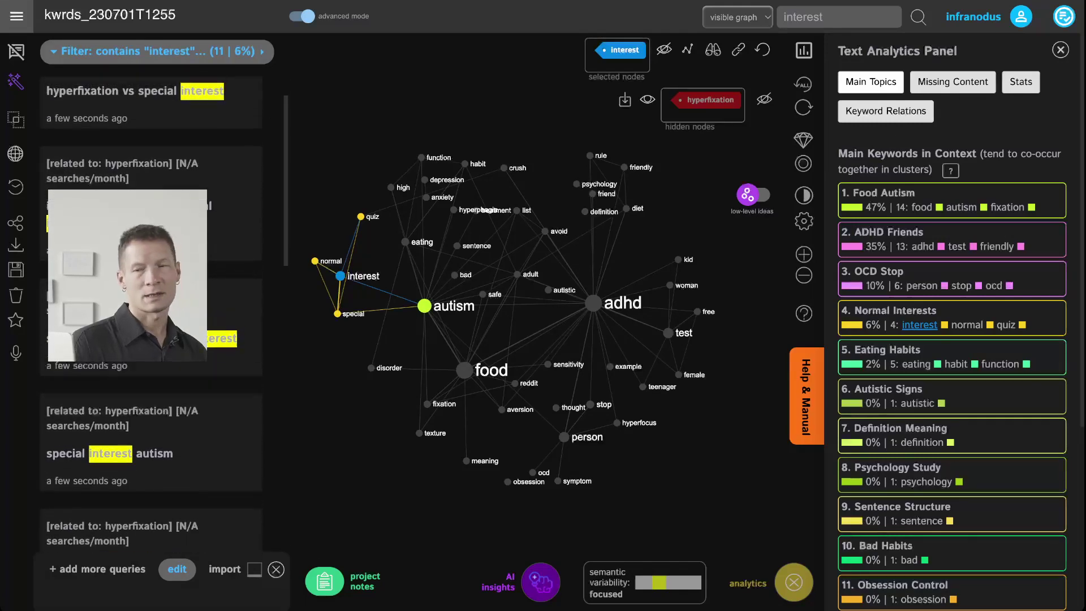
scroll(83, 121, up, 2)
scroll(83, 122, down, 1)
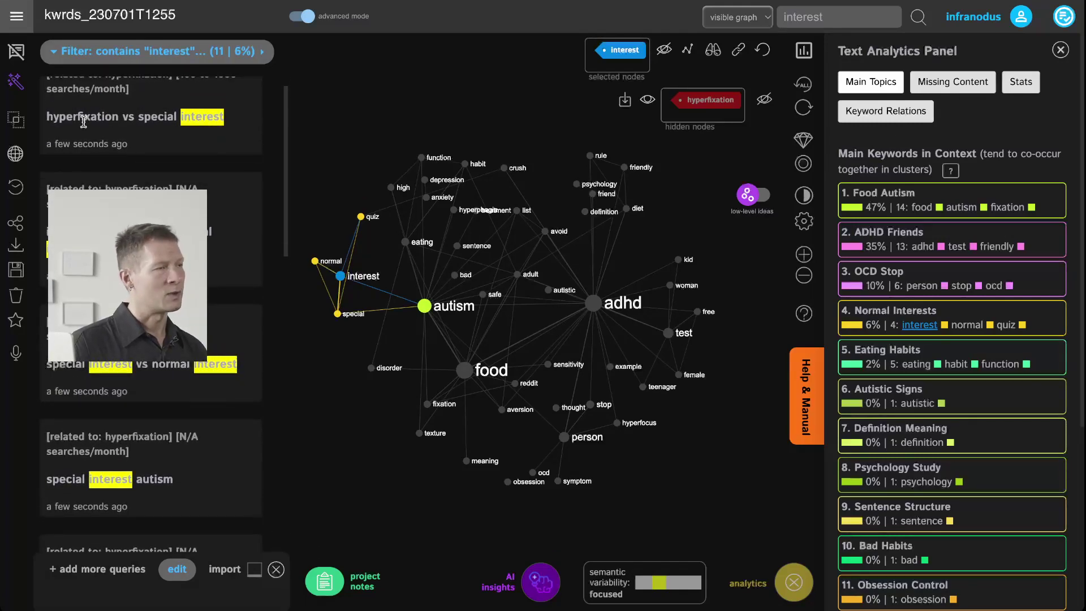
Clear the interest filter and save notes listing adhd, autism food, hyperfixation, special interest, ocd.
click(344, 277)
click(324, 581)
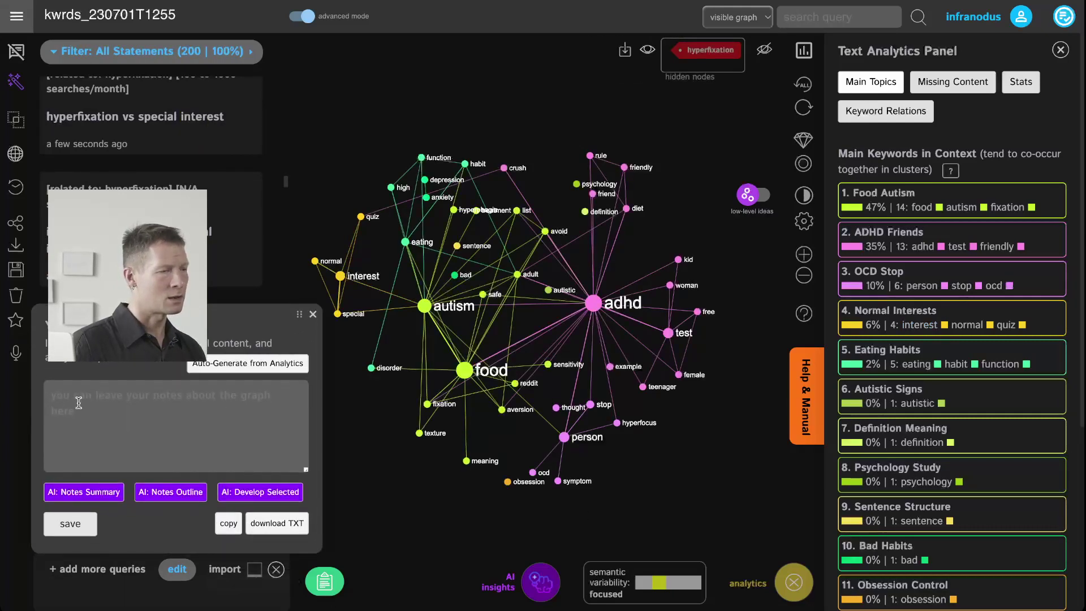
click(152, 447)
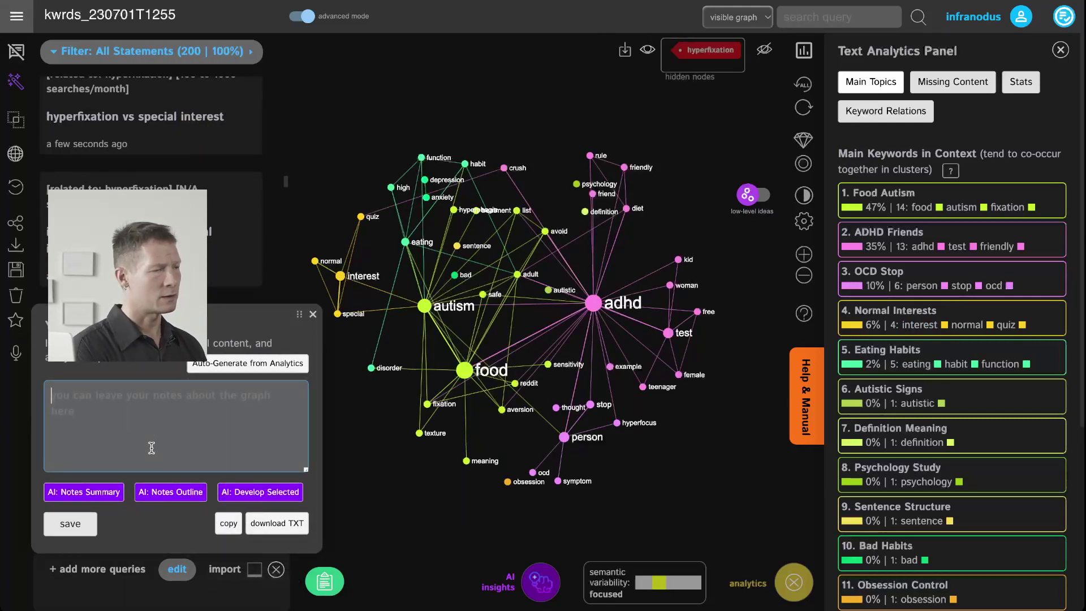
text(adhd)
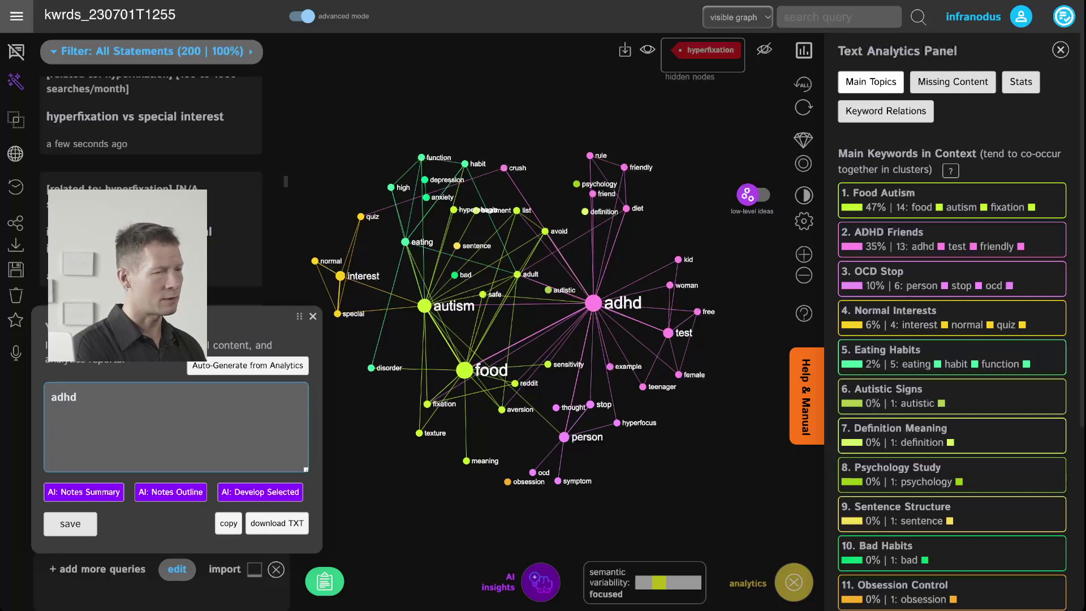
key(Return)
text(autis)
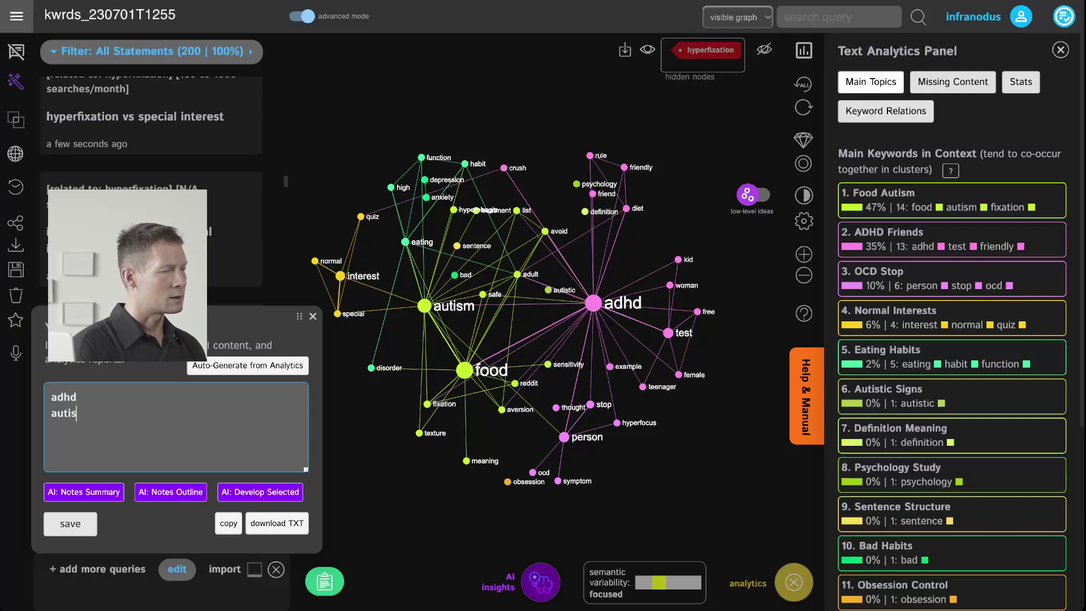
text(m food)
key(Return)
text(hyper)
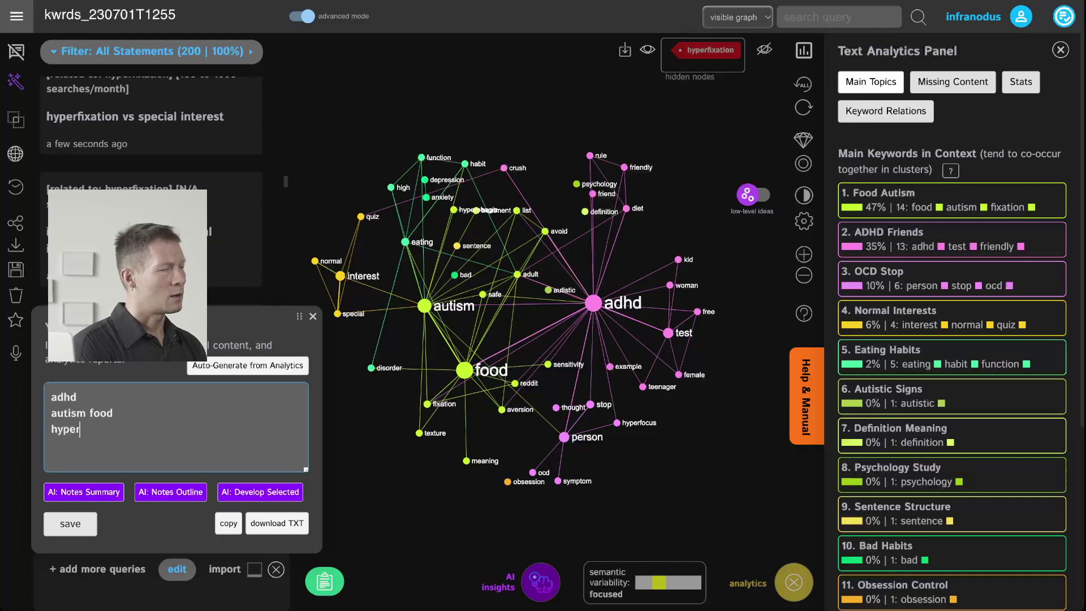
text(fixation spec)
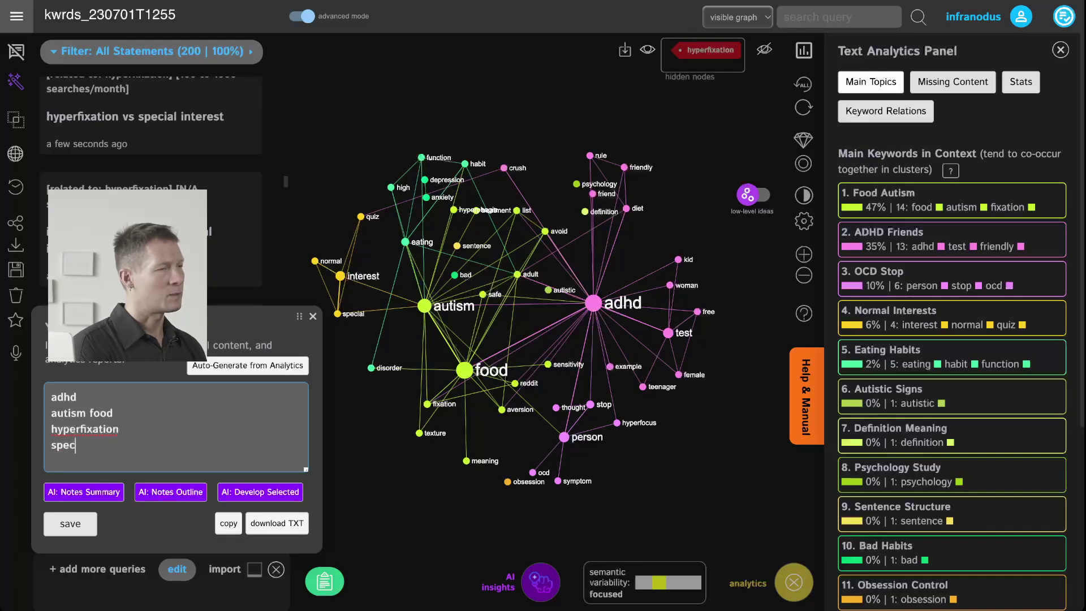
text(ial interest ocd)
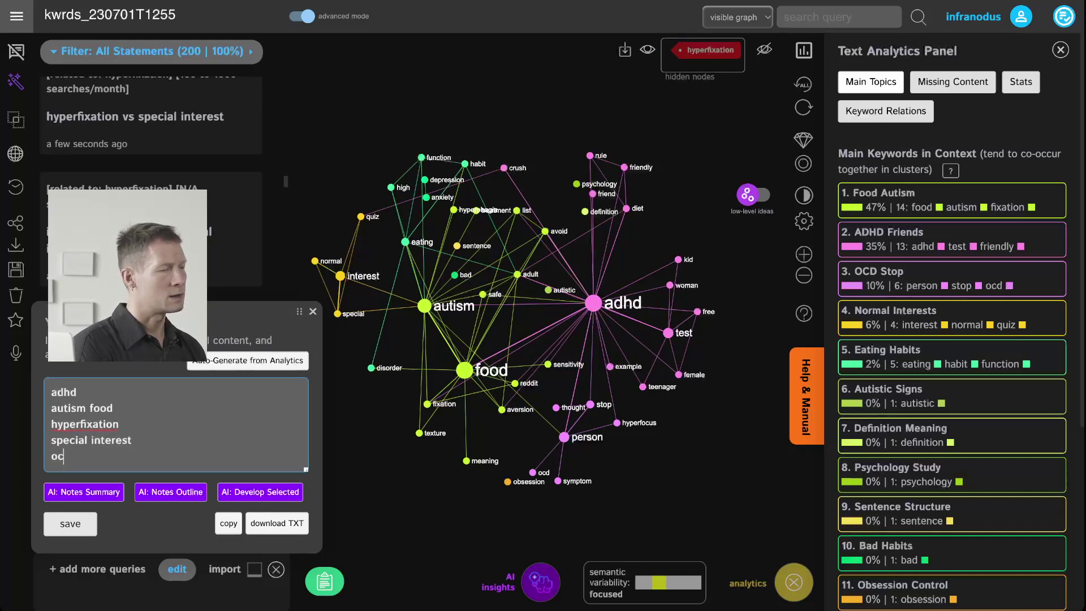
click(82, 525)
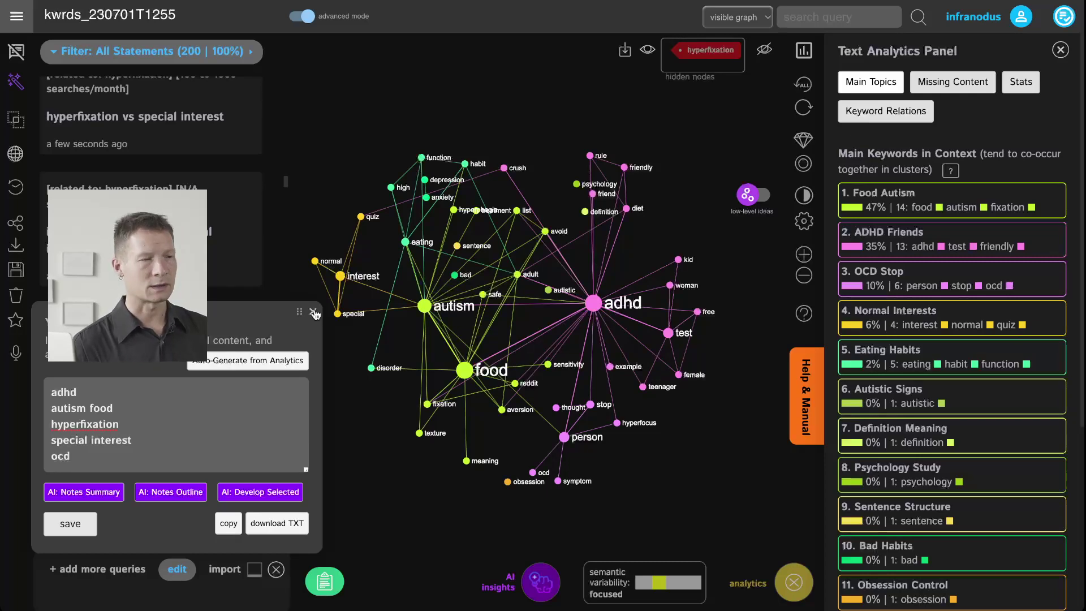
Close the notes, show high-level topic clusters, and filter to ADHD Friends and OCD Stop.
click(314, 313)
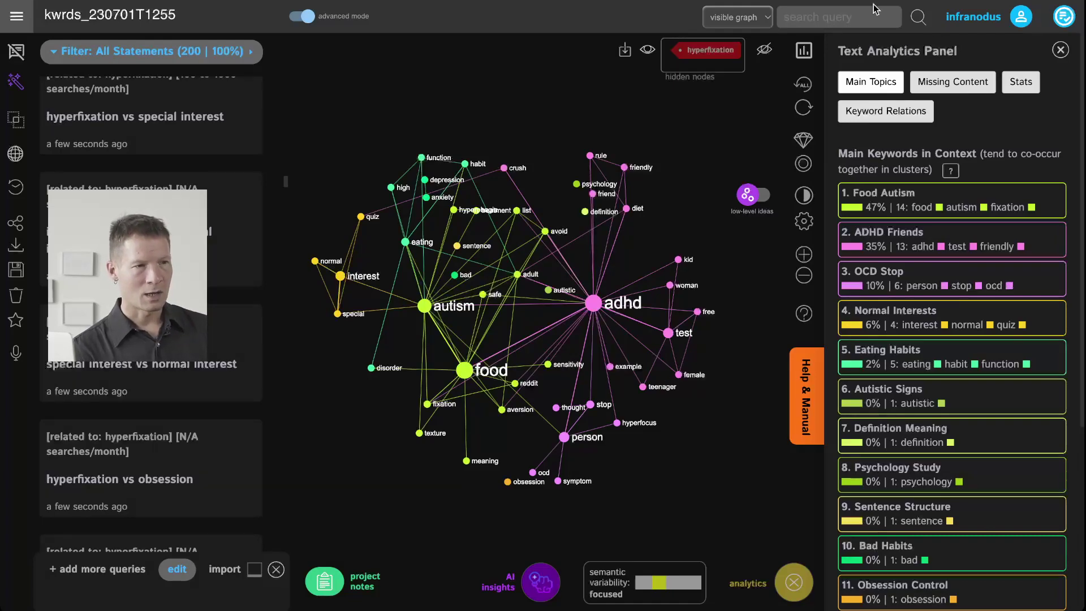
scroll(834, 569, down, 4)
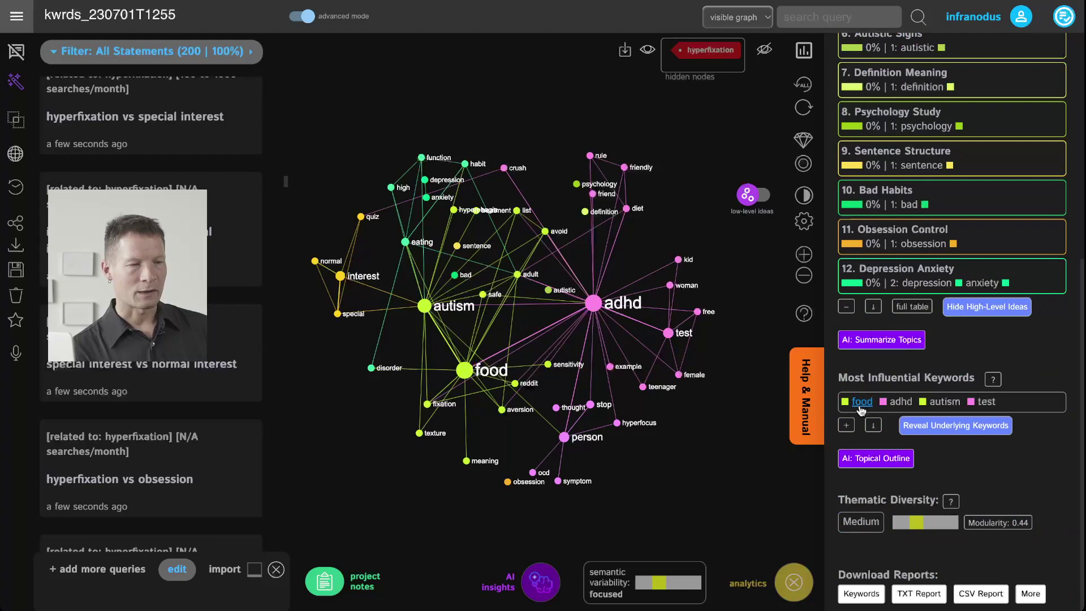
click(753, 194)
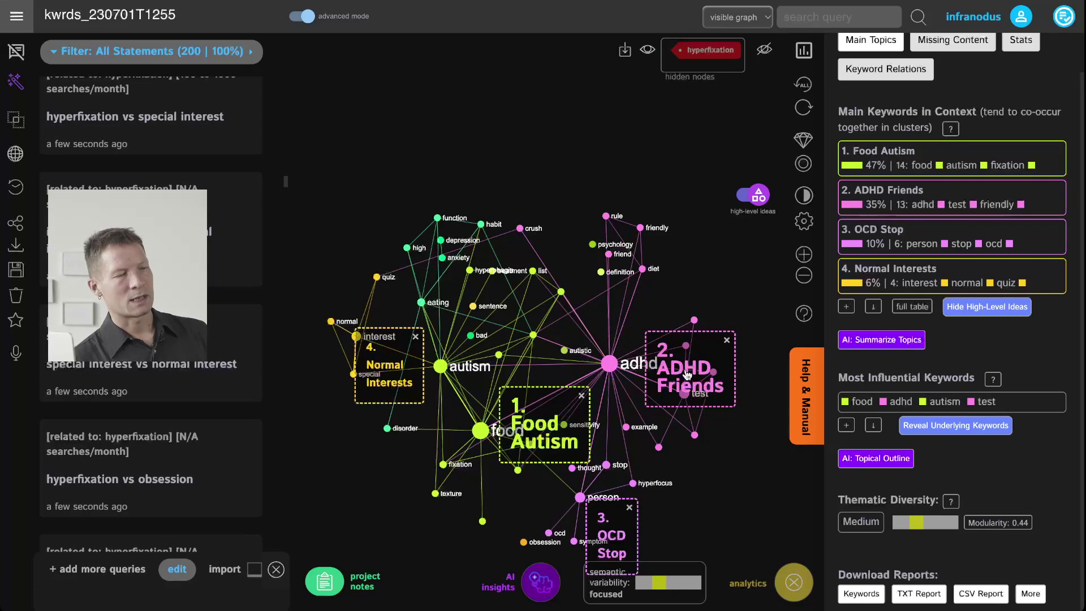
click(687, 375)
click(613, 536)
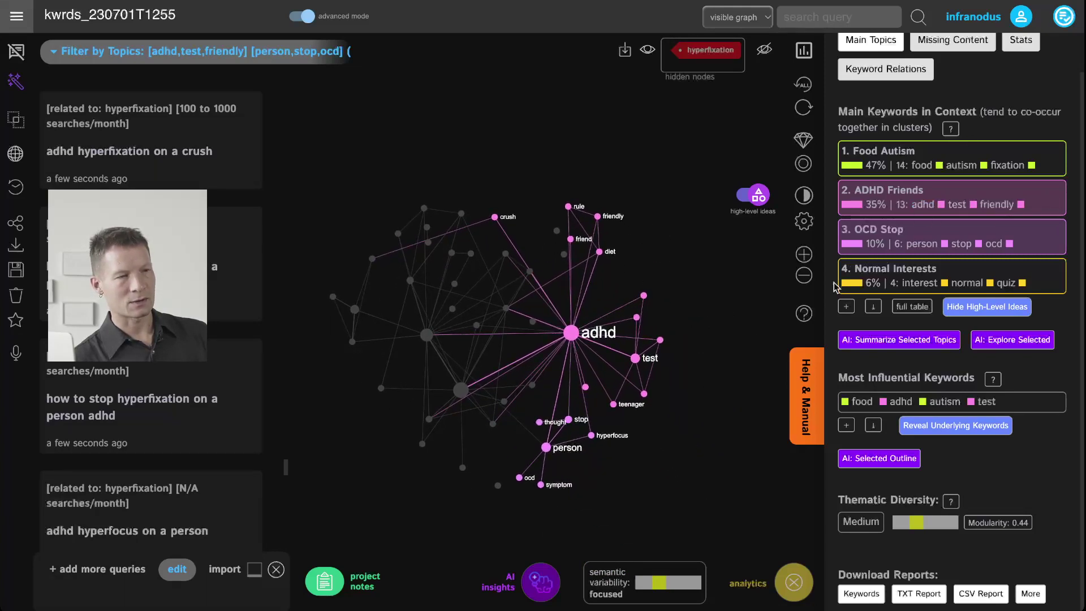
Reselect ADHD Friends and OCD Stop, generate an AI bridging question, then request another.
click(538, 581)
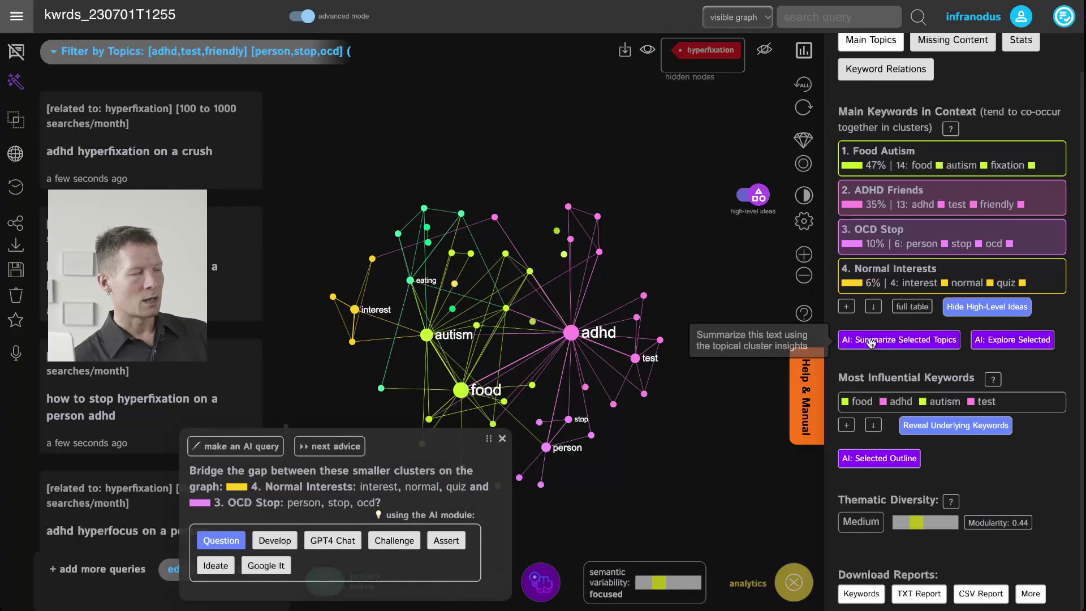
click(1019, 226)
click(1019, 226)
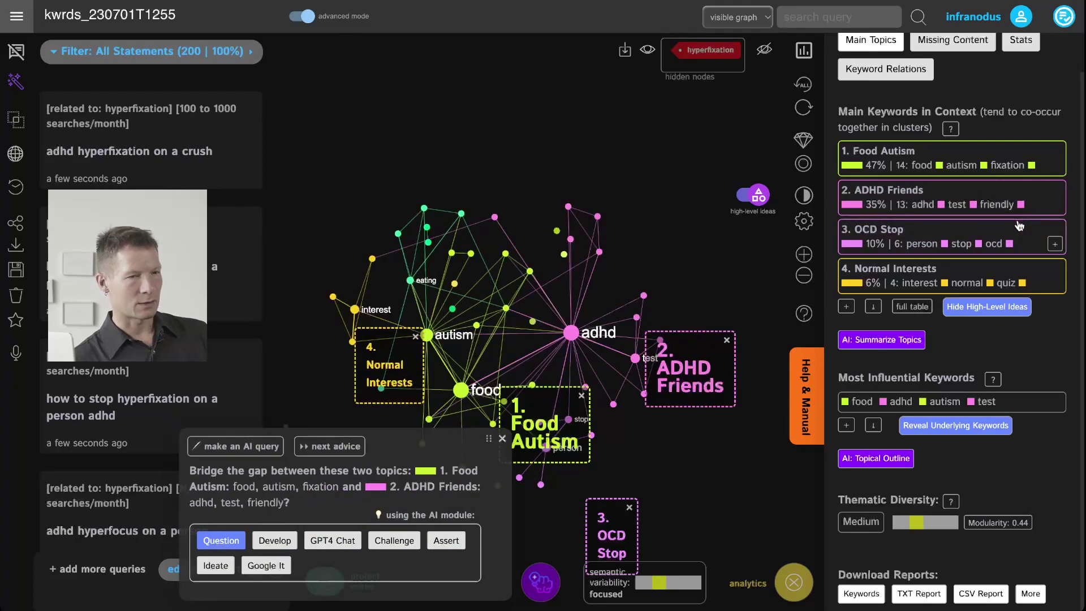
click(1013, 198)
click(951, 235)
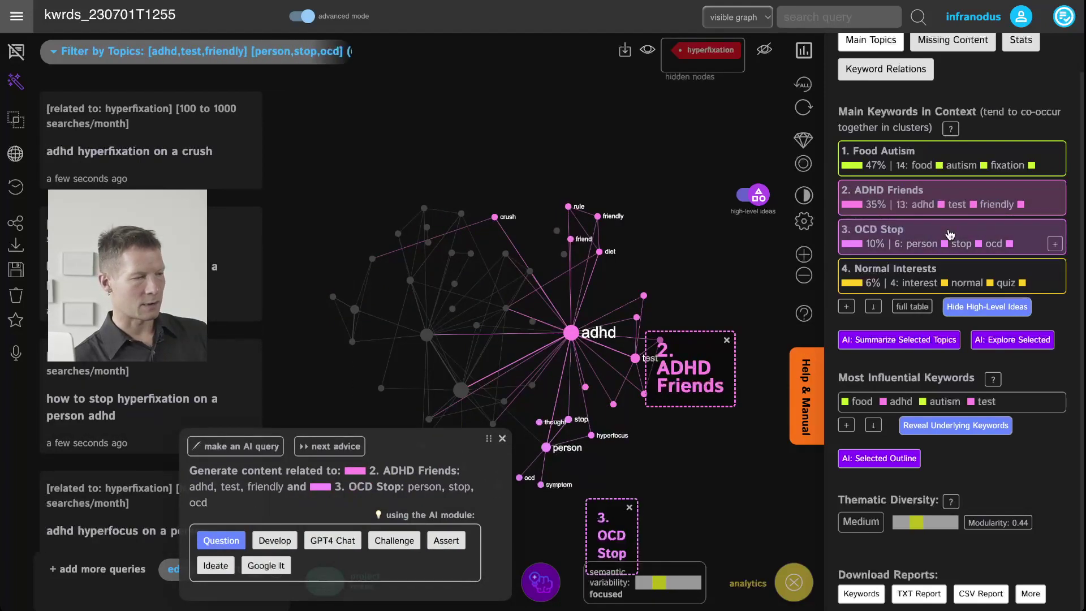
click(226, 544)
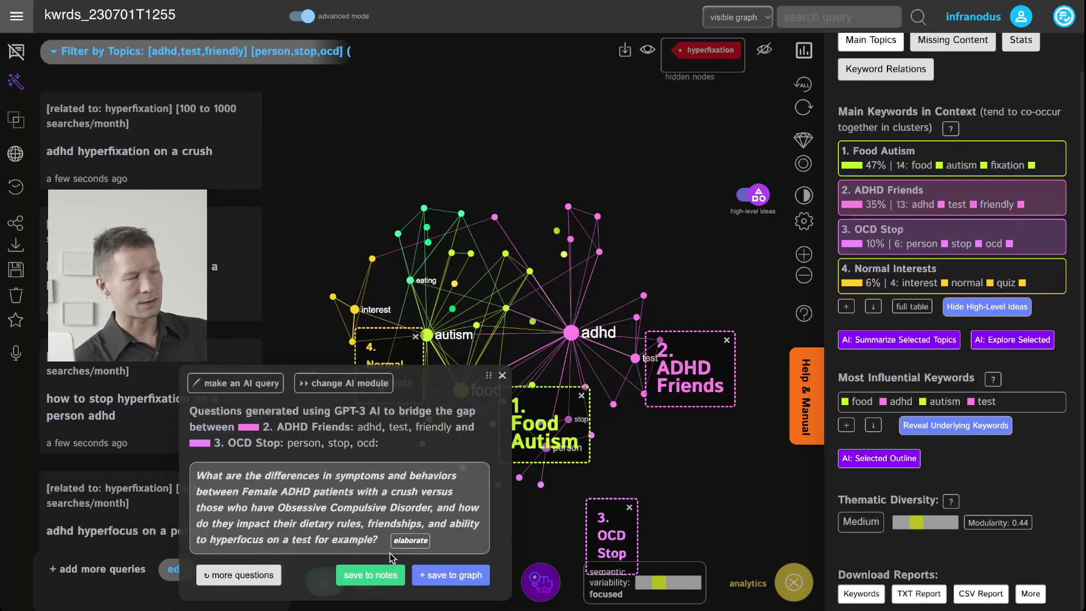
click(249, 575)
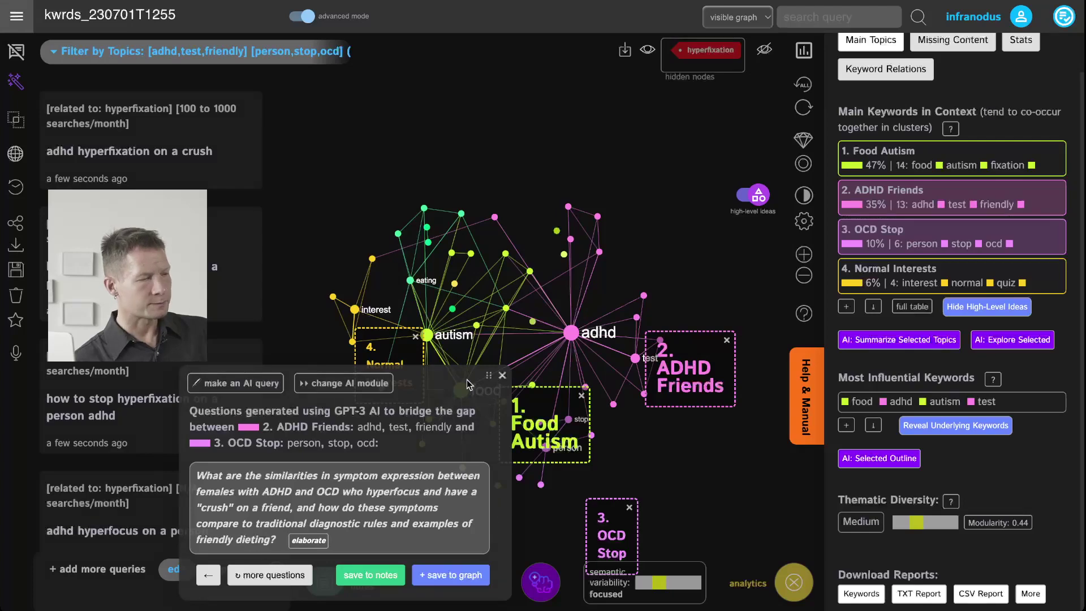
Close the AI questions and deselect ADHD Friends and OCD Stop to show all statements.
click(502, 375)
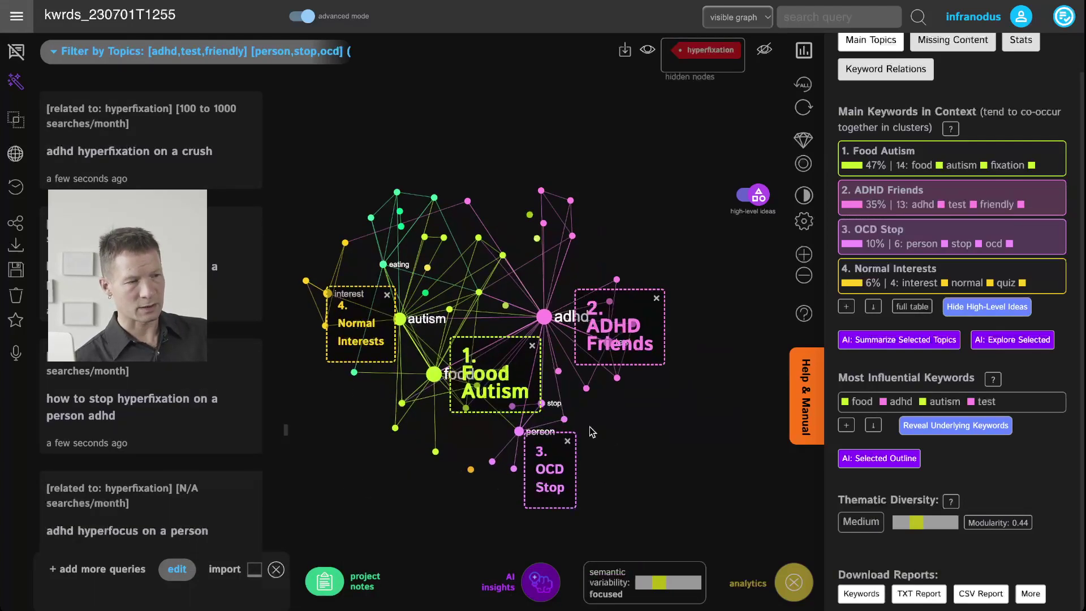
click(957, 207)
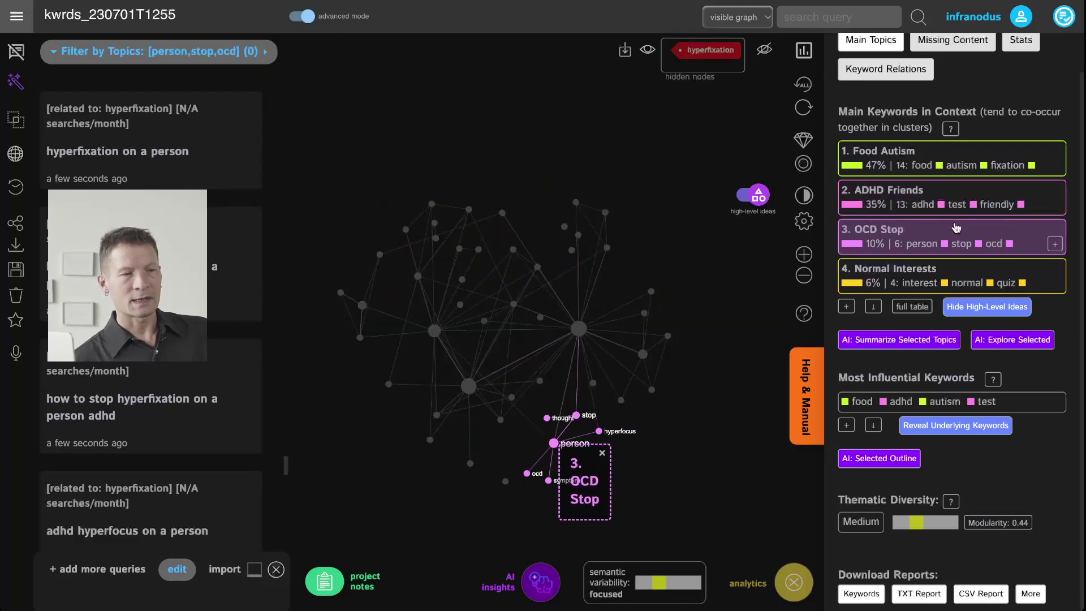
click(887, 228)
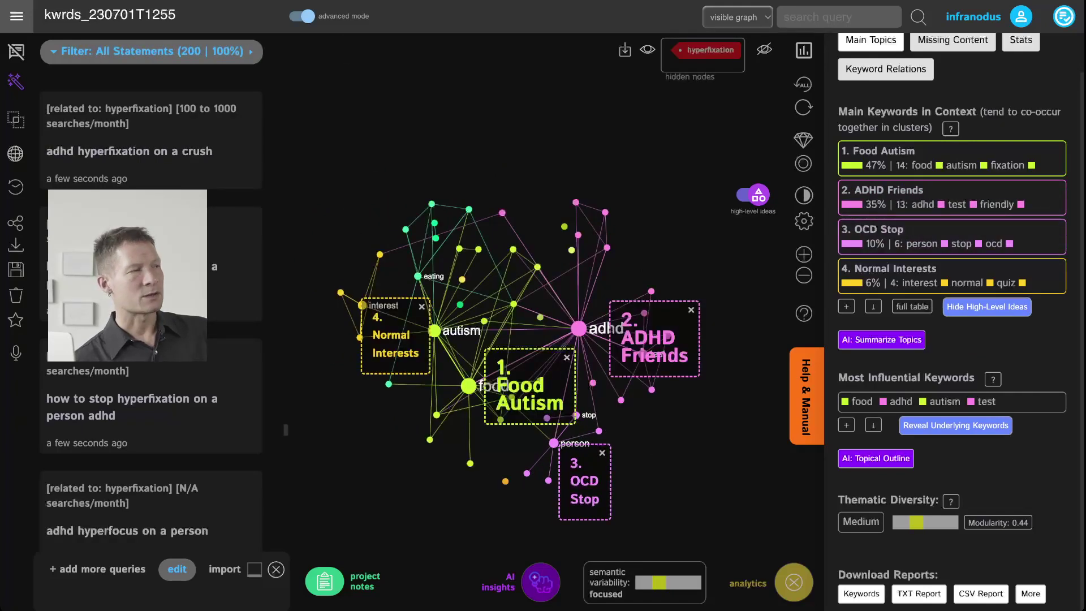
Start a new Google Search graph from the Keyword Research & SEO apps.
click(16, 17)
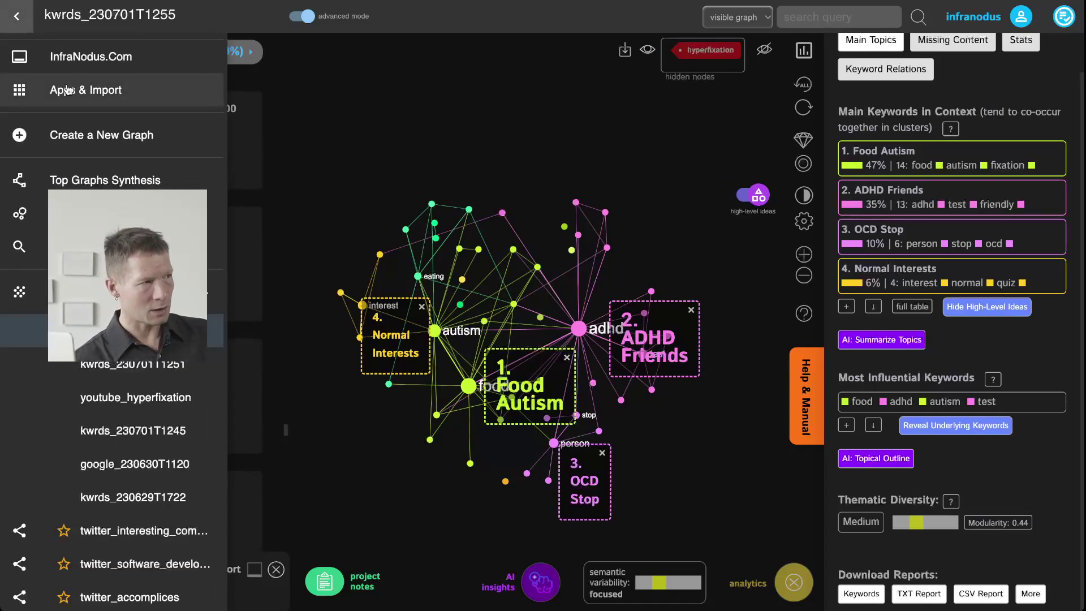
click(67, 90)
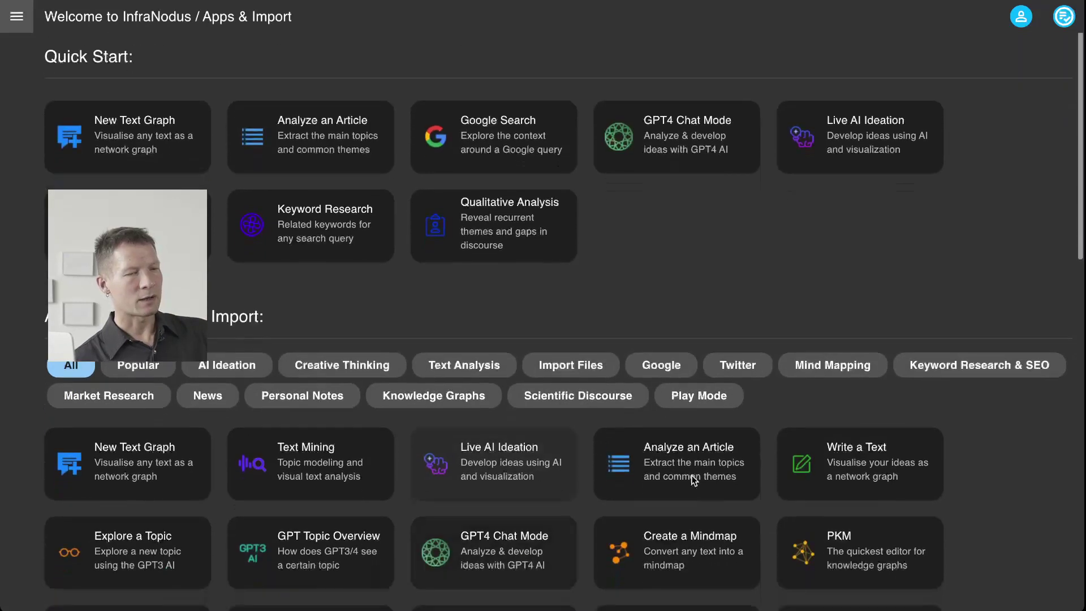
click(928, 366)
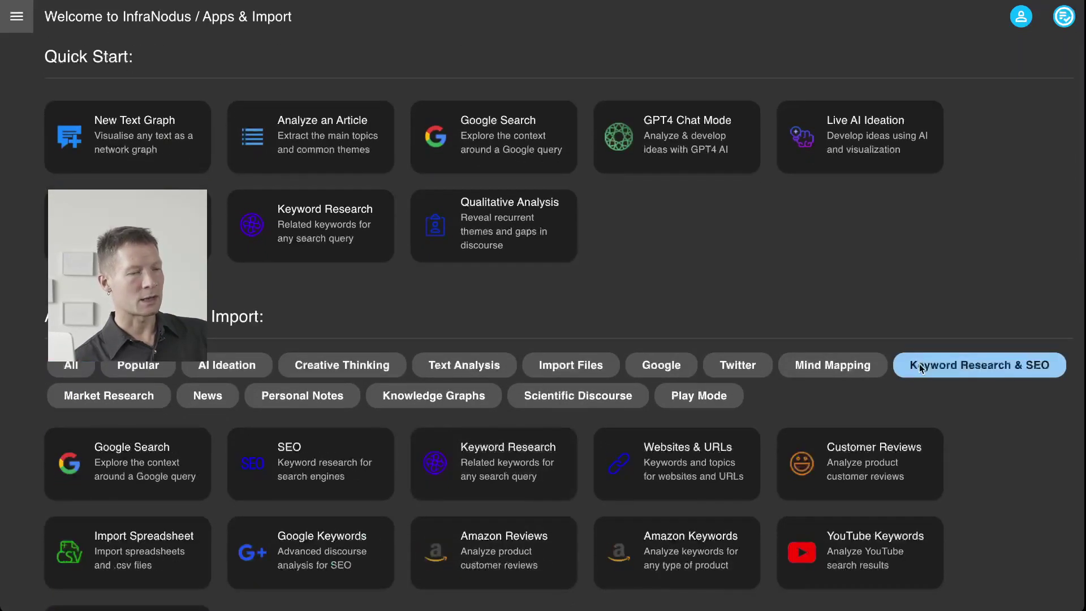
click(132, 448)
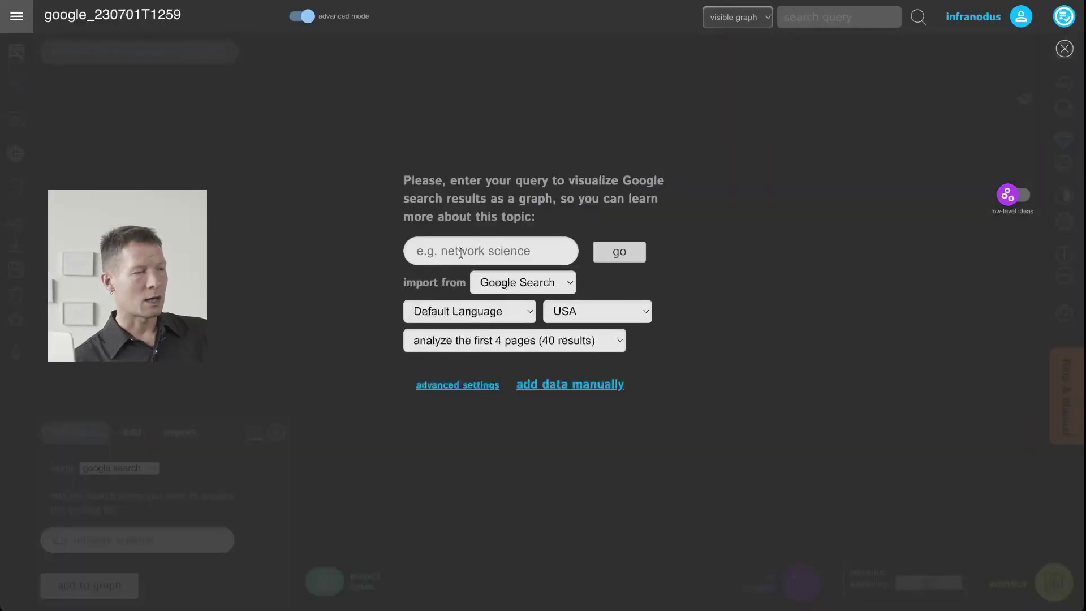
Import the Google search results for the query 'hyperfixation'.
click(461, 253)
text(hyperfixa)
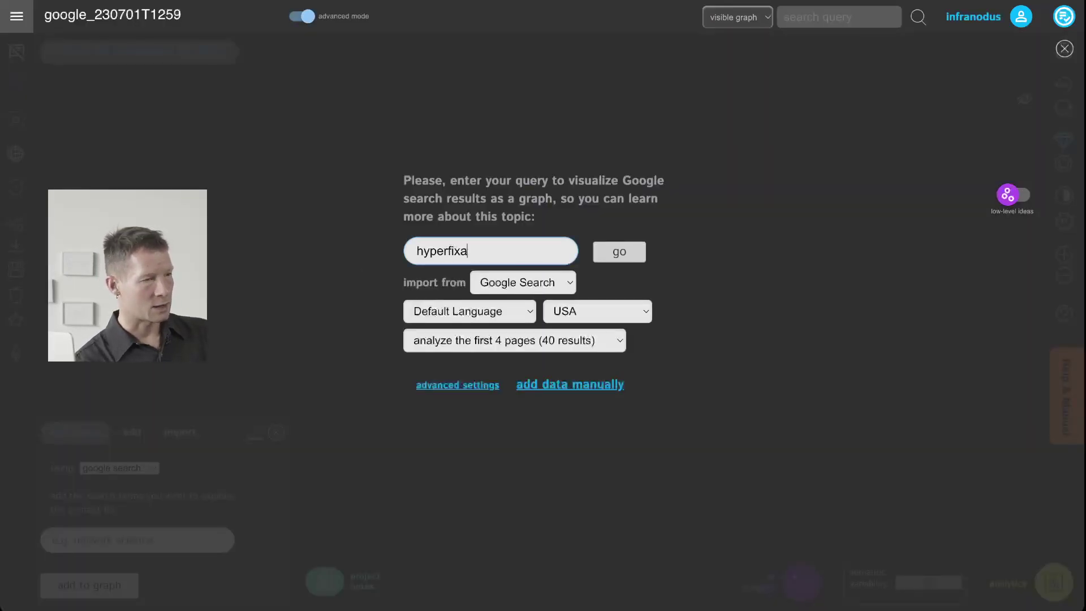
text(tion)
click(624, 253)
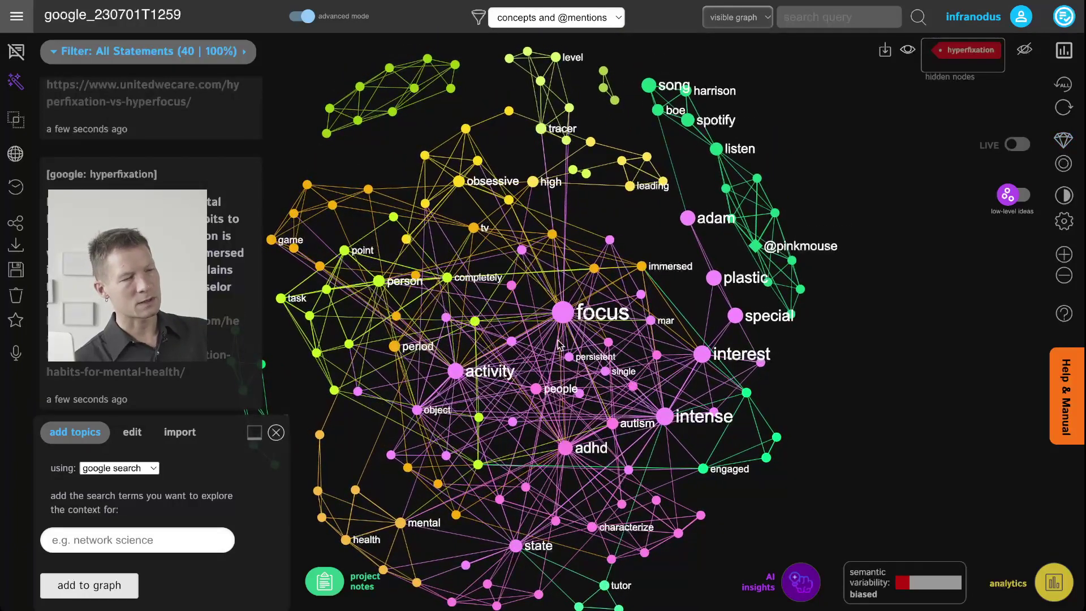
click(563, 449)
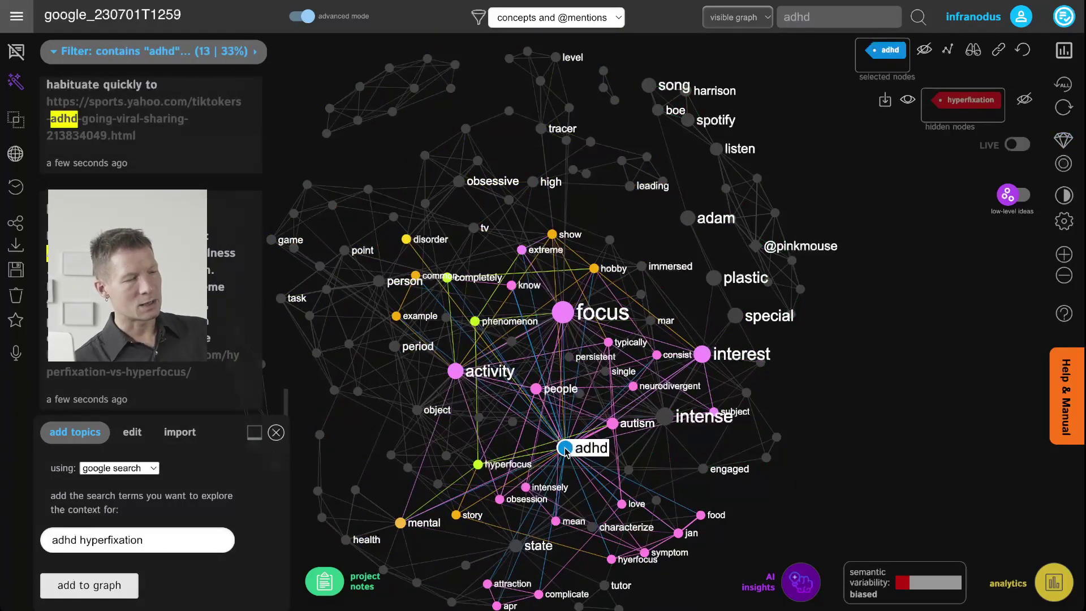
click(527, 487)
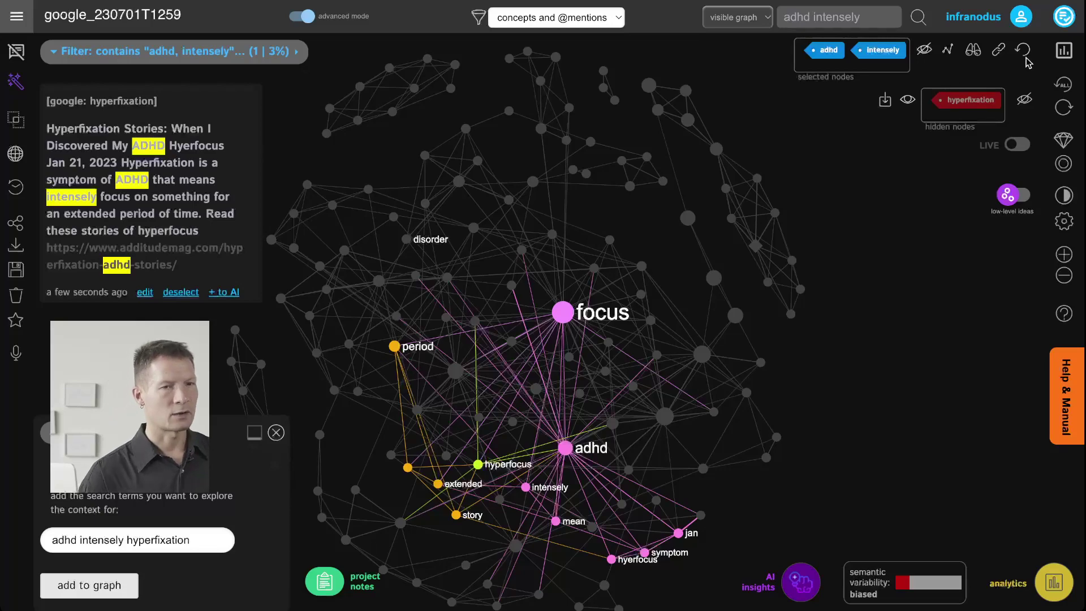
click(1025, 55)
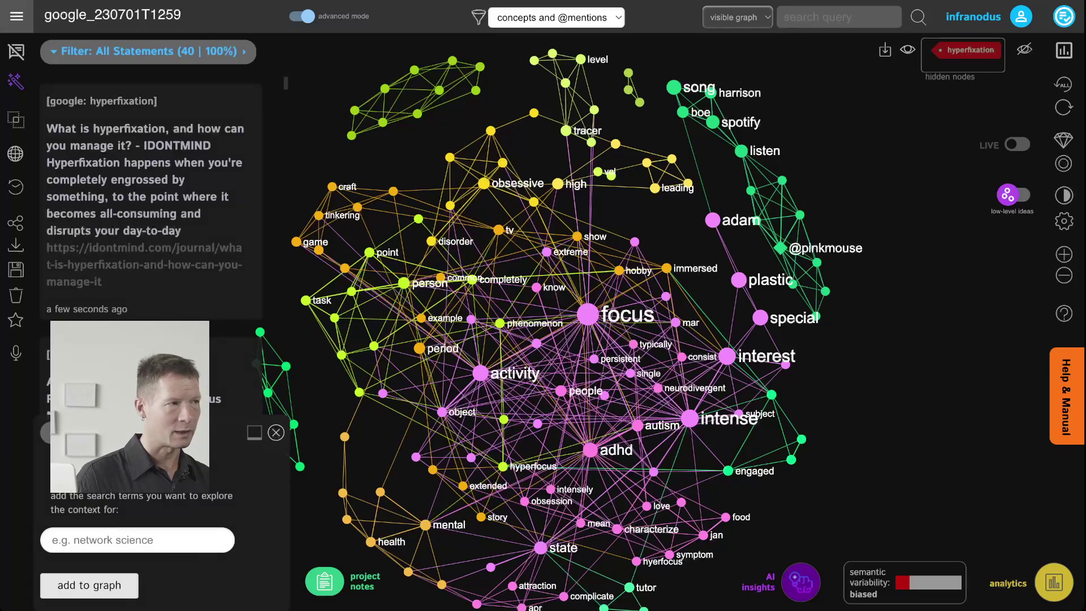
click(16, 15)
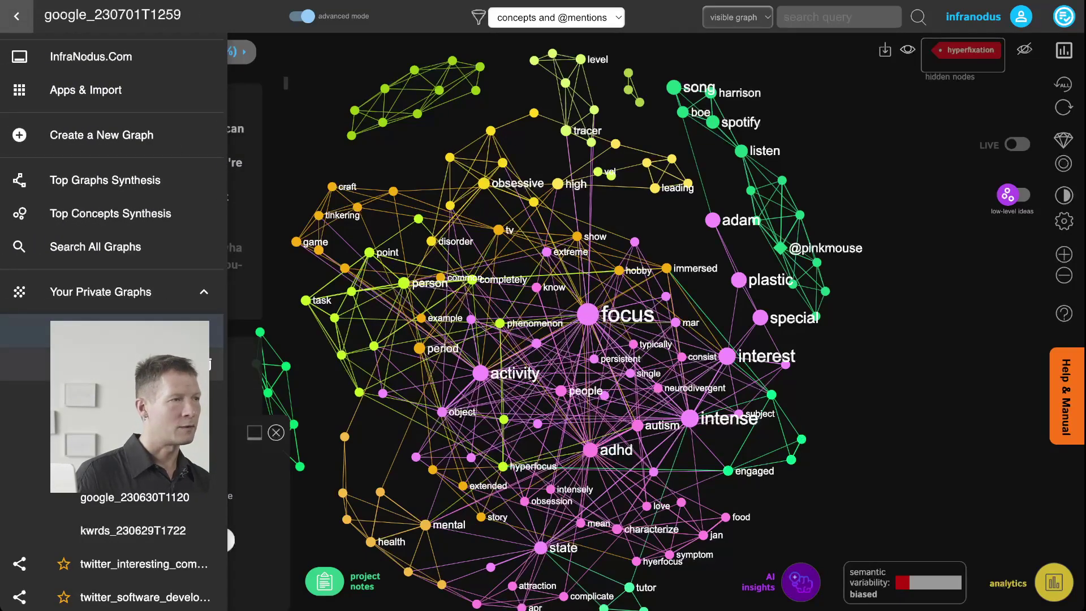
click(130, 363)
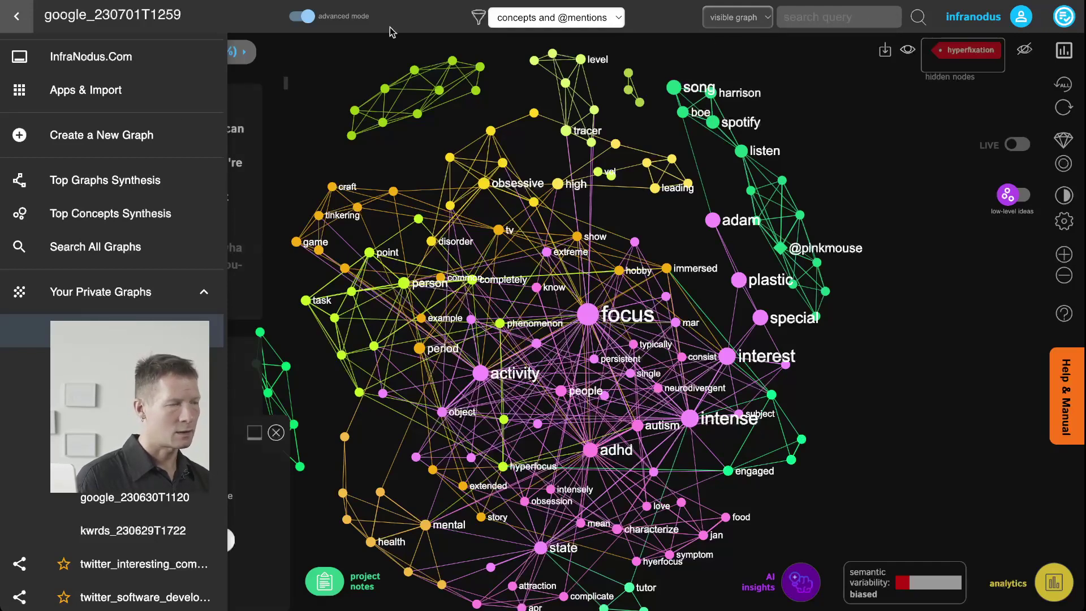
click(17, 16)
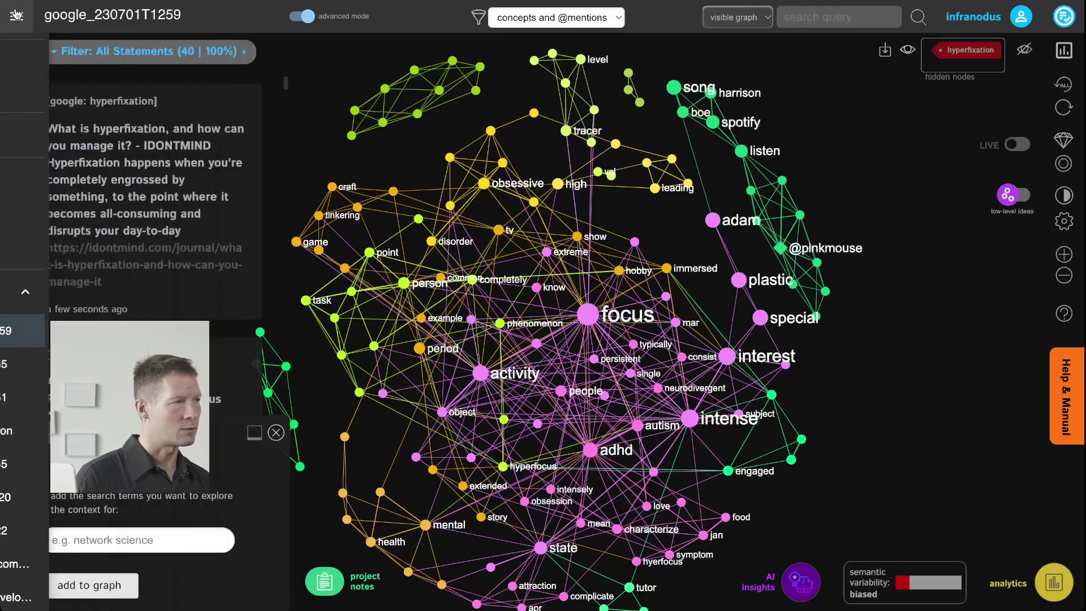
Search the graph for 'autism' and hide the statements panel to view its connections.
click(798, 17)
text(autism)
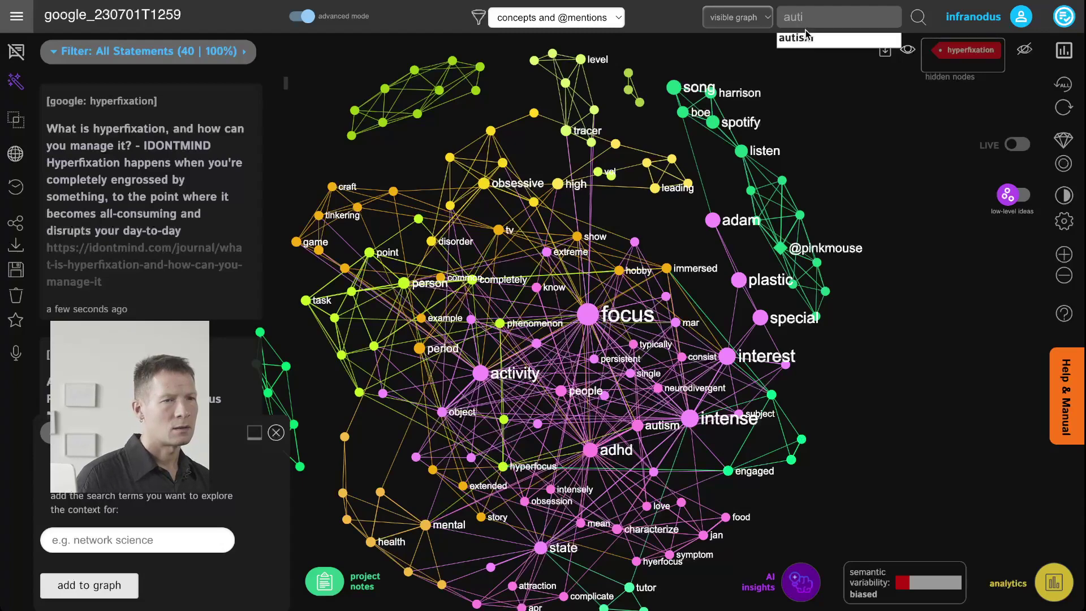
click(922, 22)
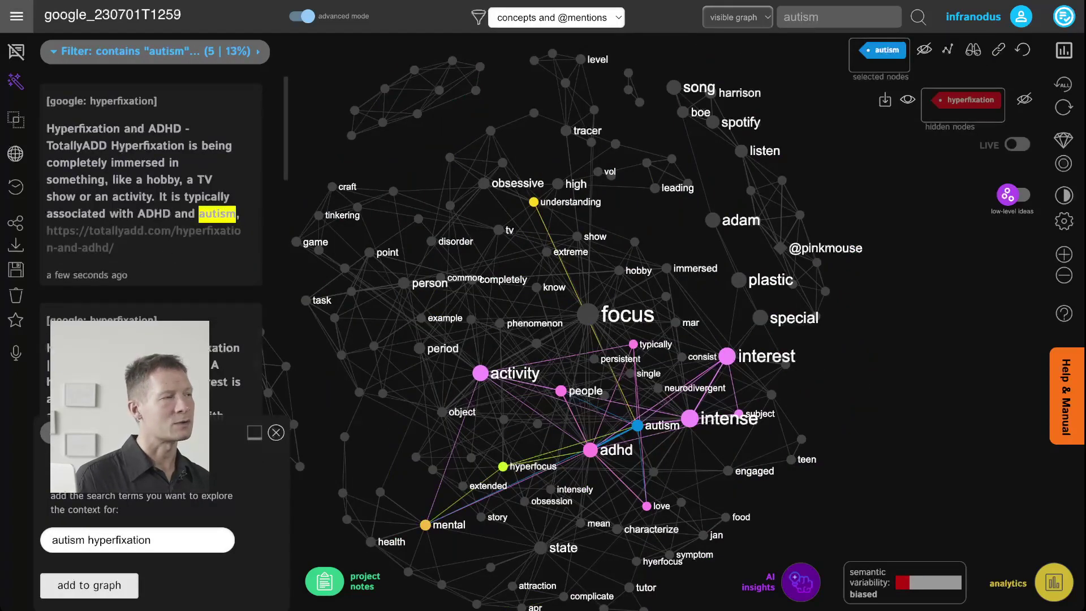
click(23, 60)
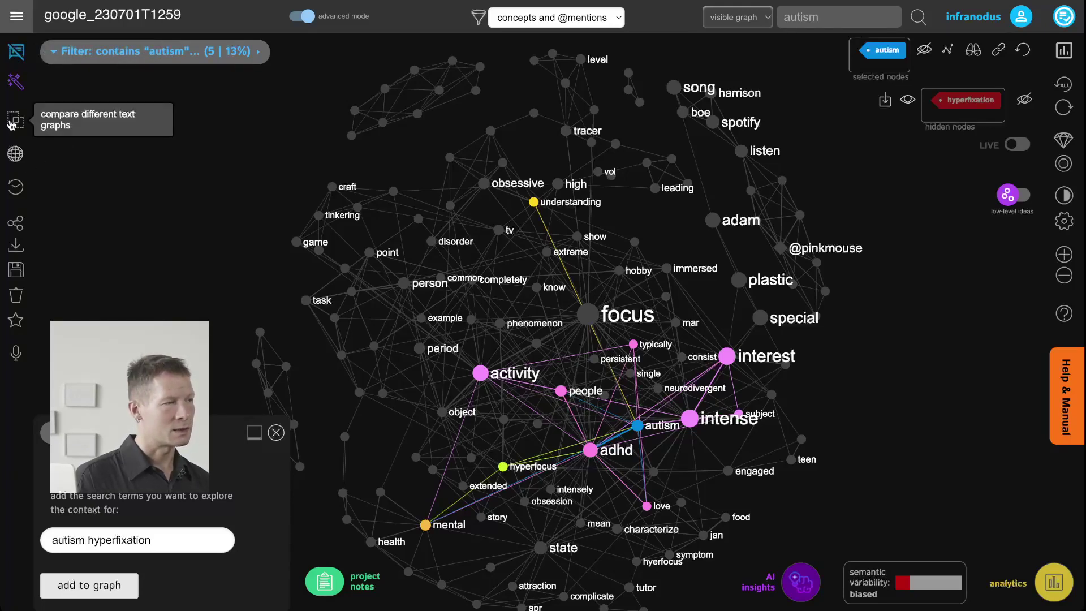
Visualise what kwrds_230701T1255 contains that google_230701T1259 lacks, using the 'differs from' comparison.
click(303, 17)
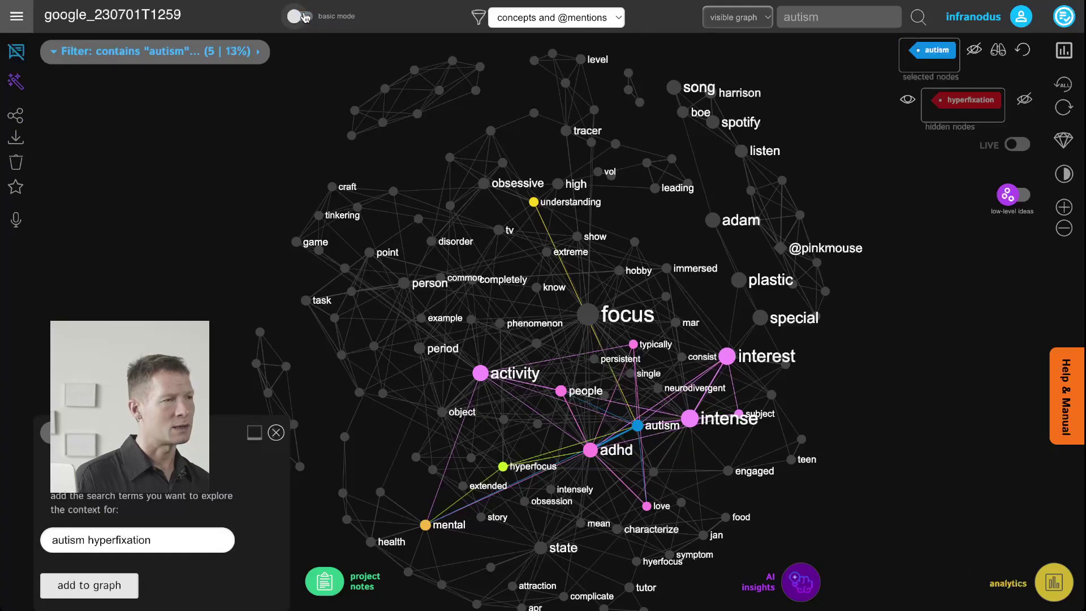
click(305, 17)
click(16, 120)
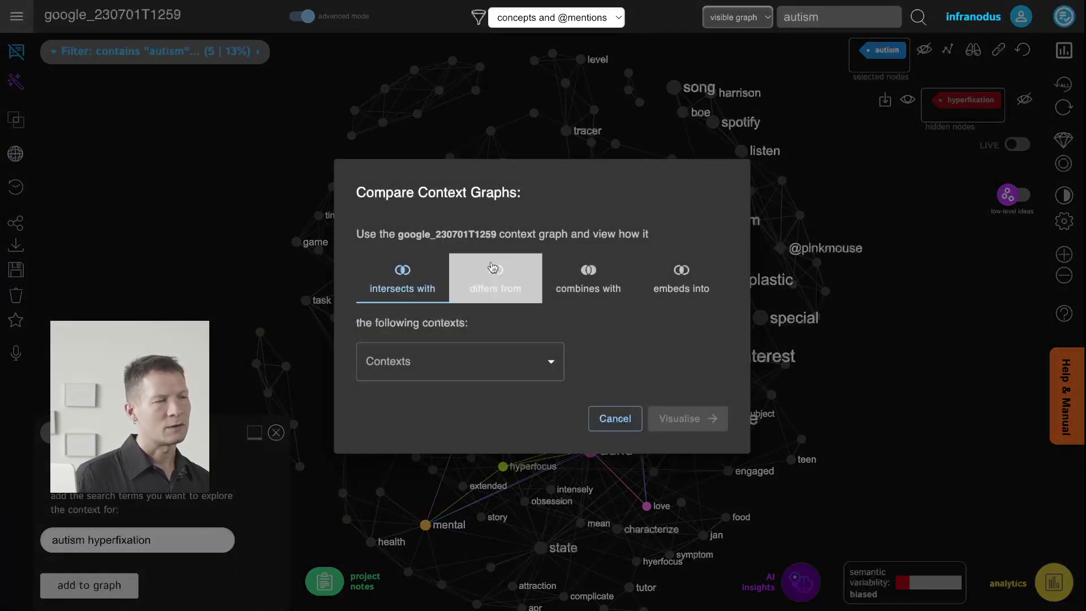
click(497, 283)
click(456, 369)
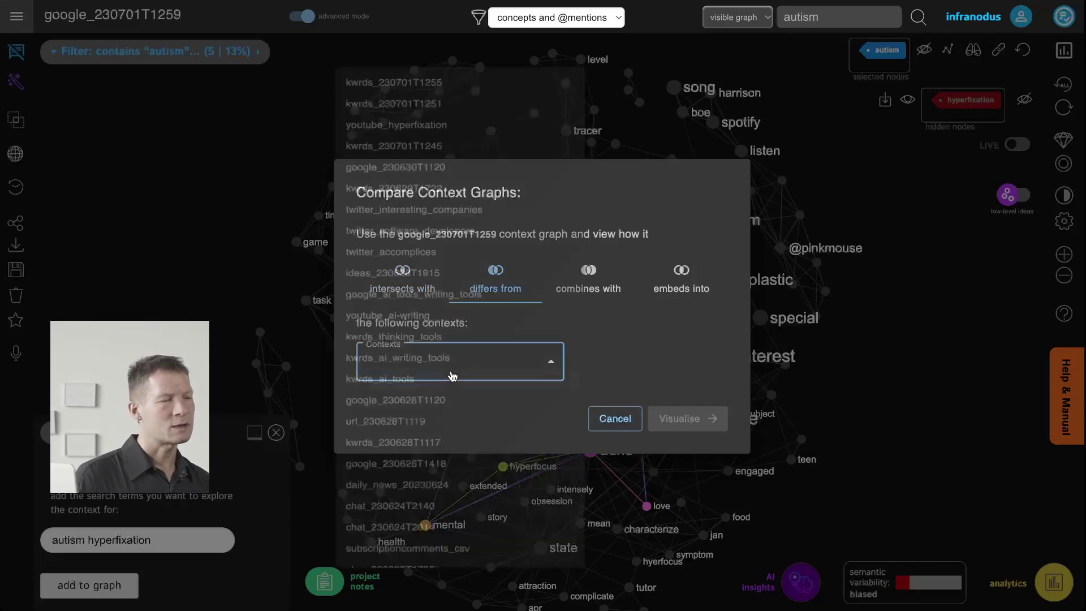
click(394, 36)
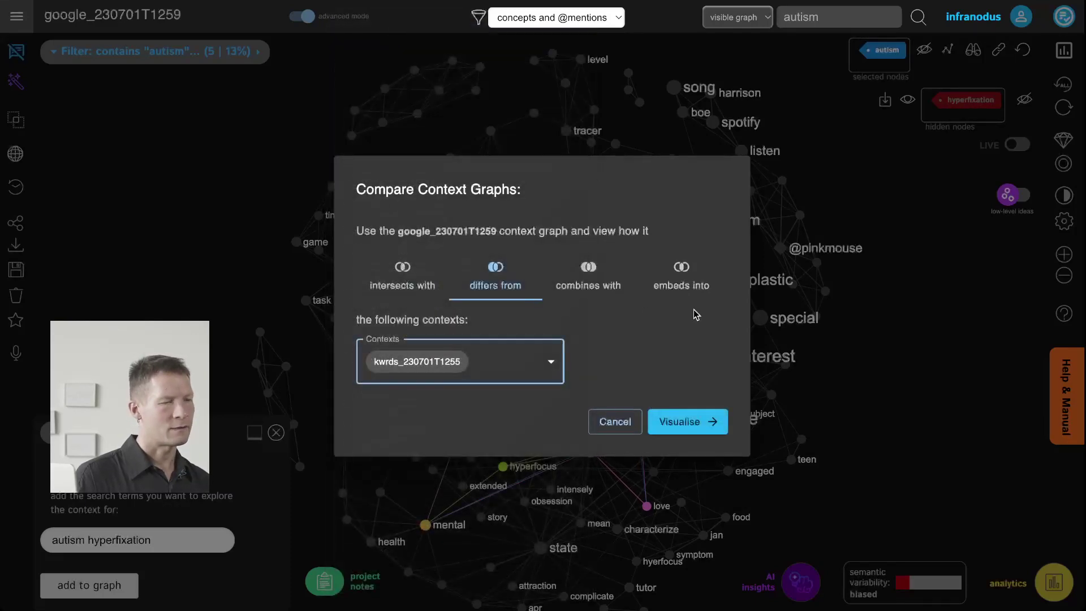
click(680, 430)
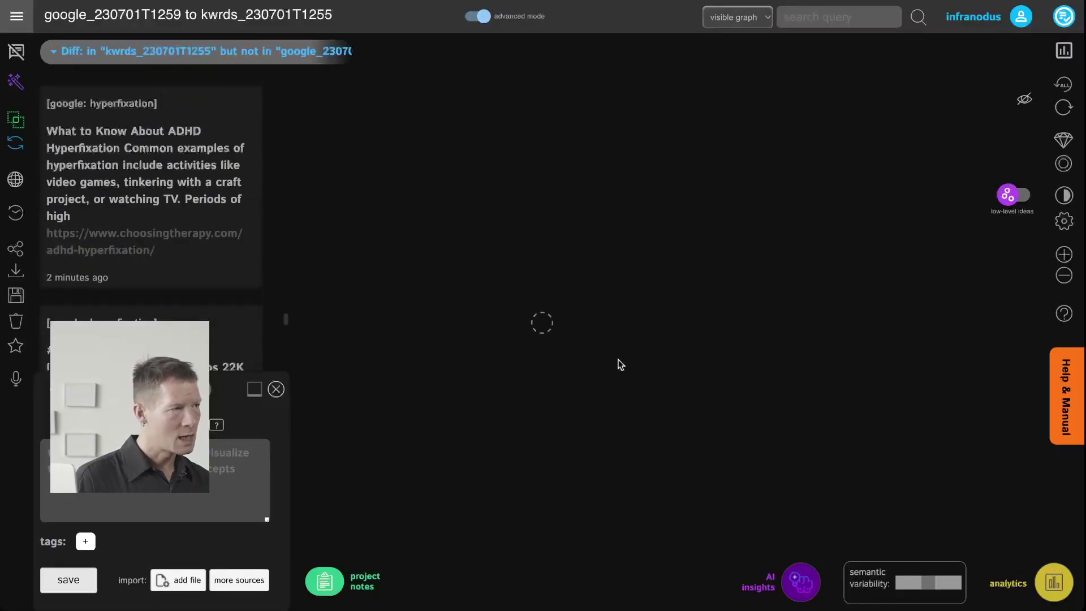
Inspect the four demand-gap terms (bad, test, eating, avoid), briefly selecting the 'eating' node.
click(75, 52)
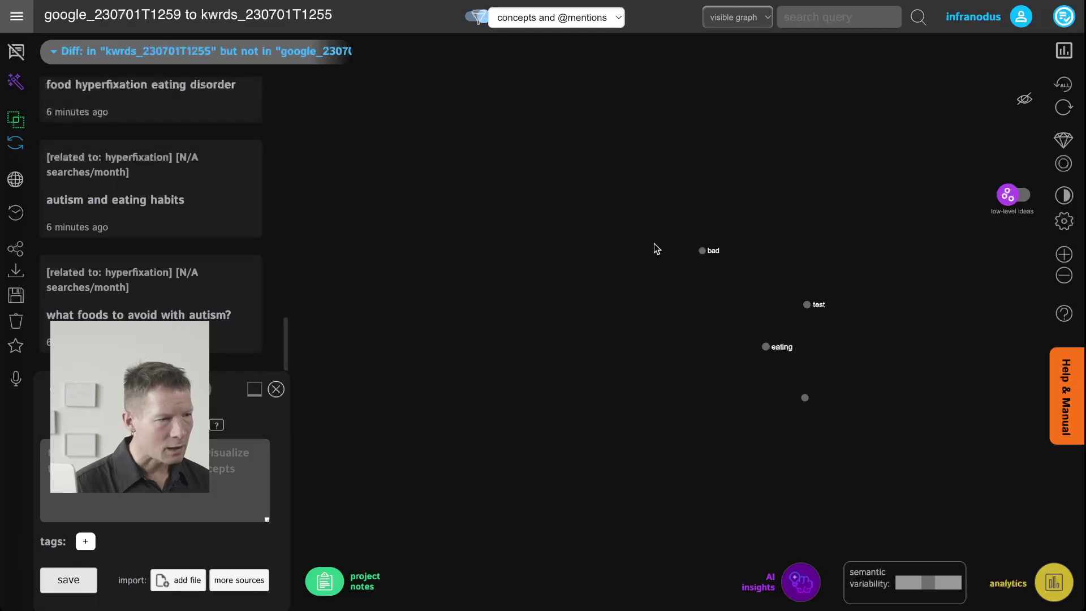
drag(642, 362, 555, 320)
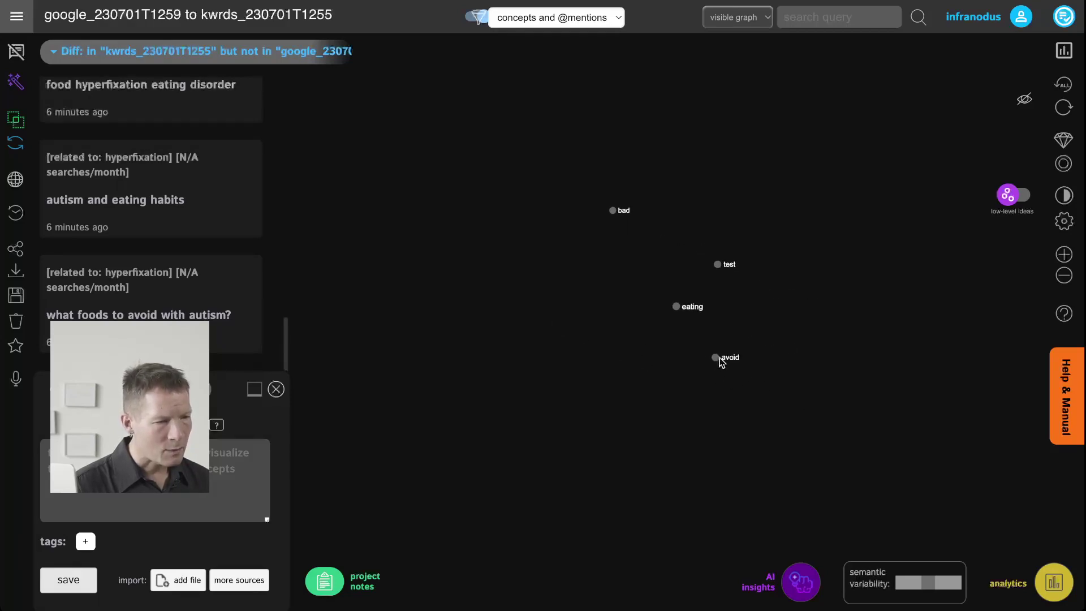
click(676, 306)
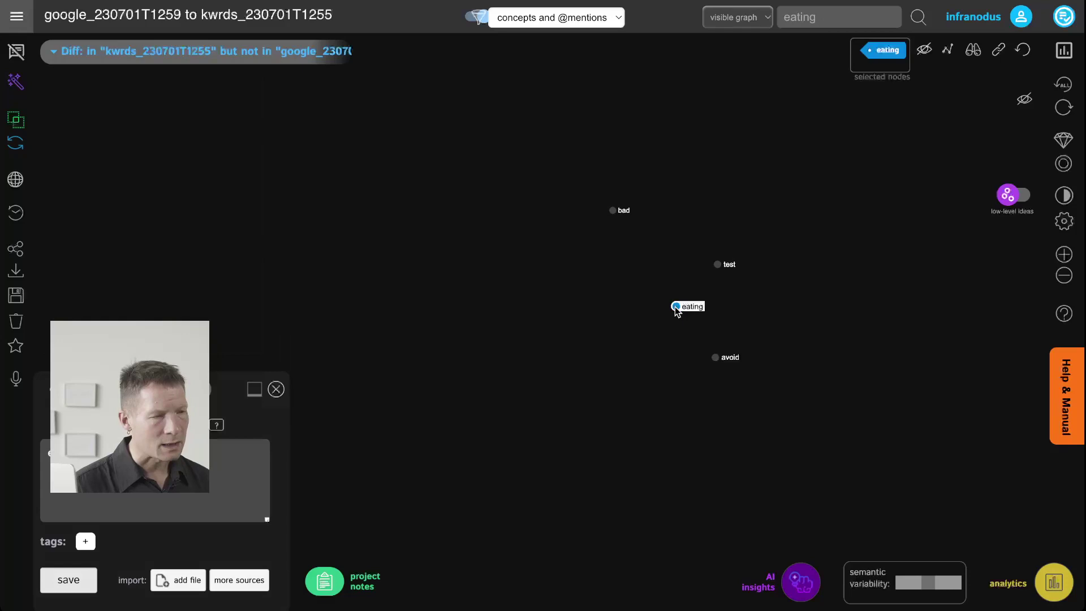
click(676, 306)
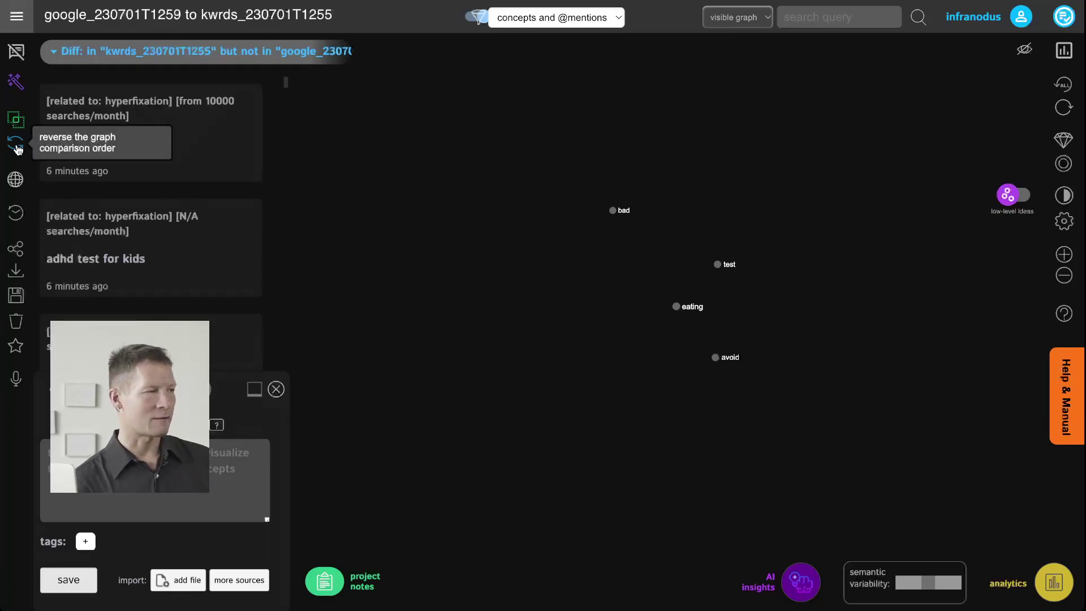
Reverse the comparison to reveal Google-only terms like focus, intense, interest and activity.
click(16, 145)
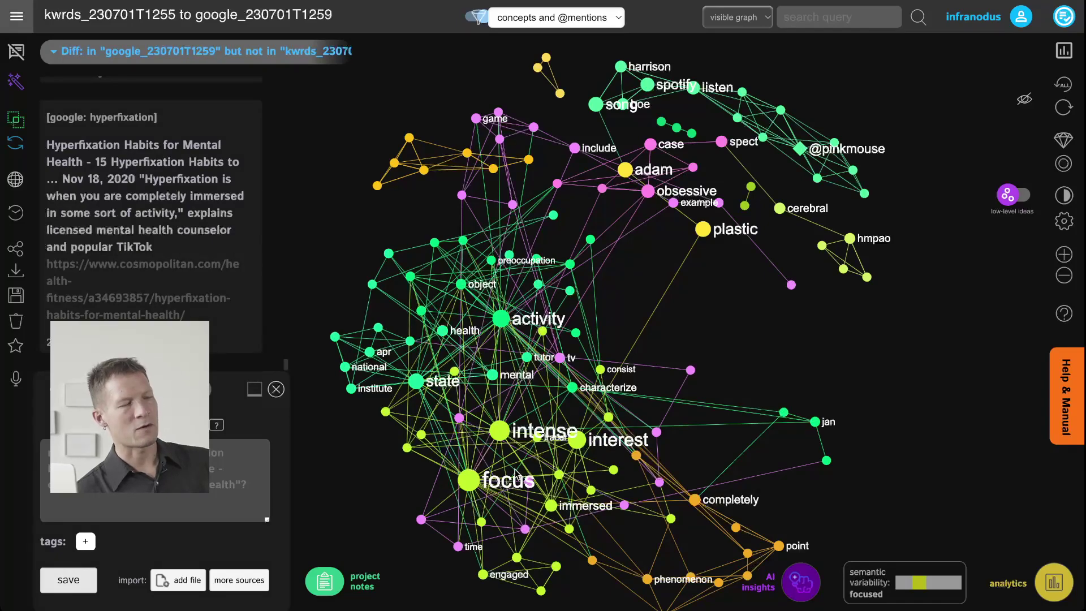
click(467, 481)
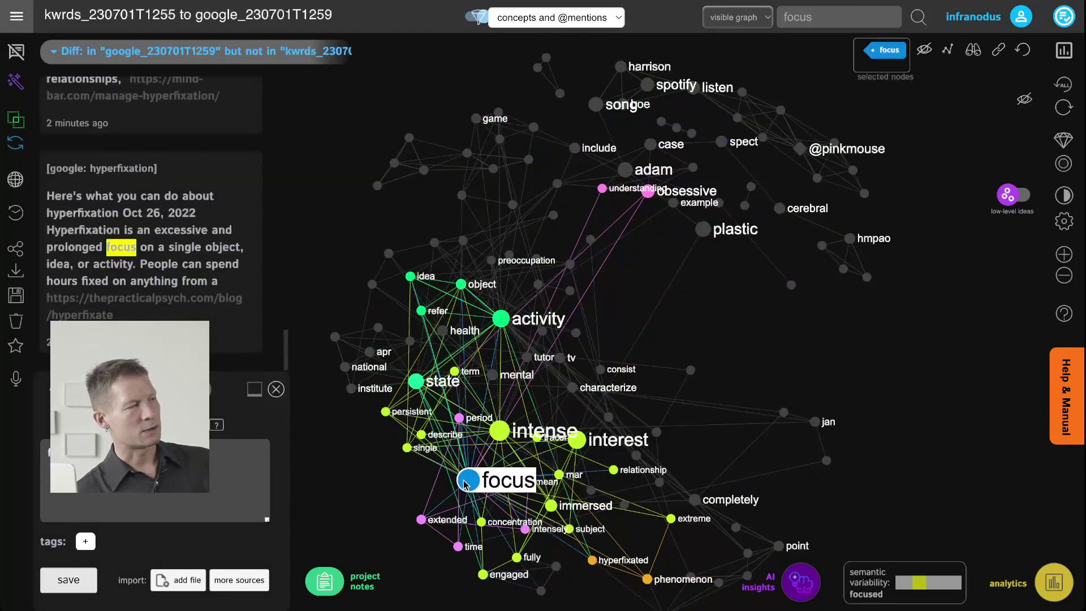
click(466, 482)
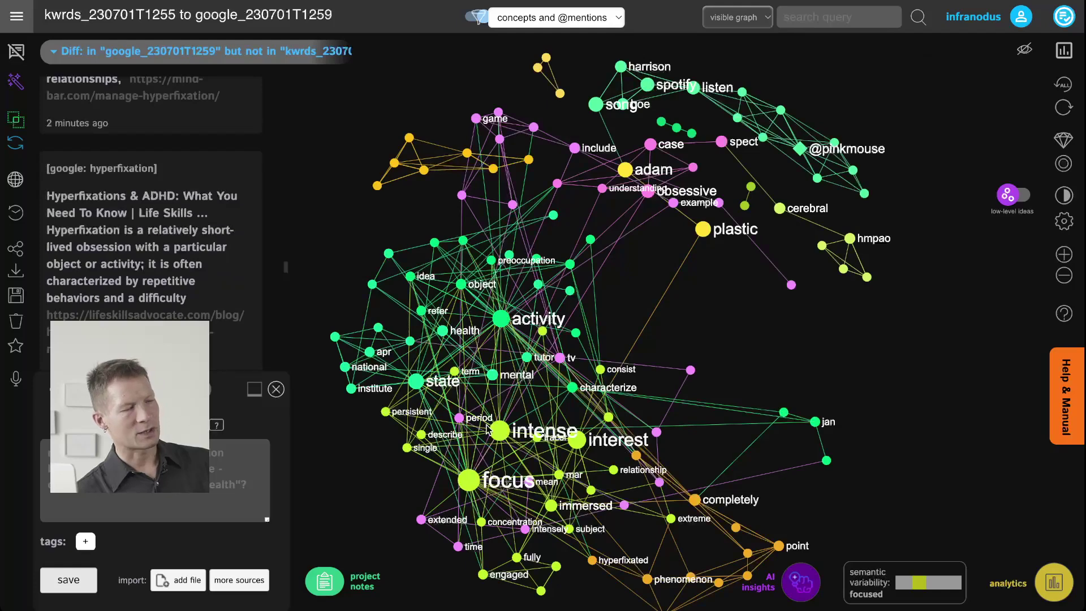
drag(659, 298, 598, 305)
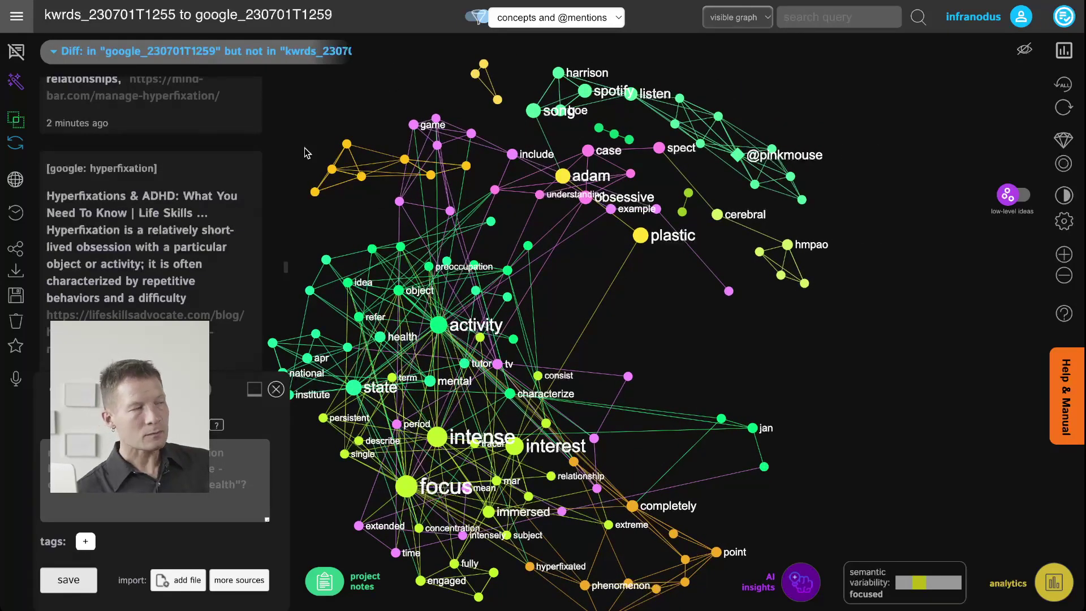
click(13, 28)
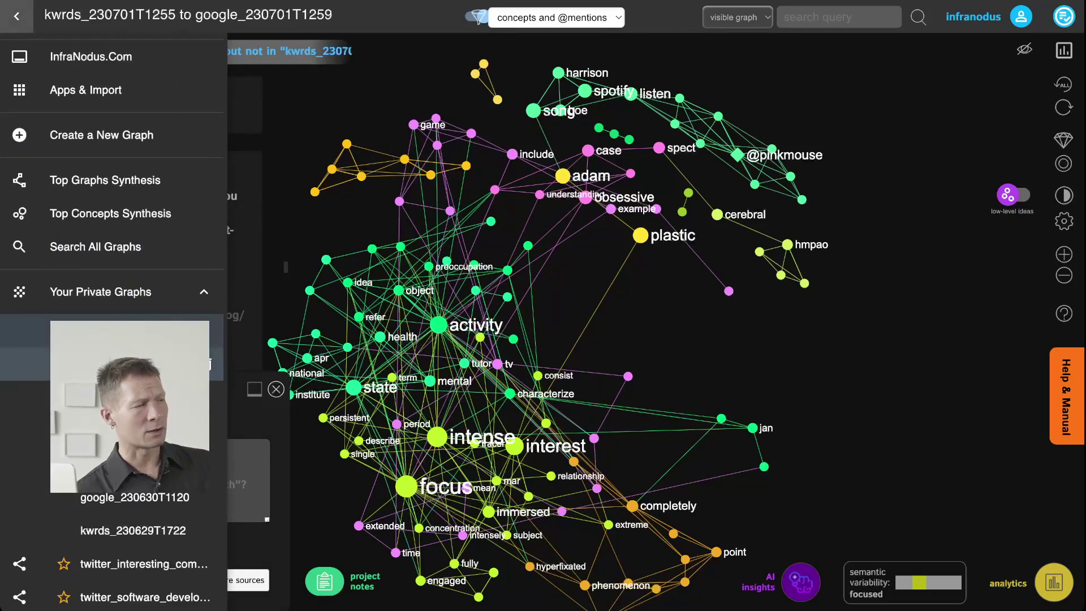
View kwrds_230701T1255, then return to google_230701T1259 with all 40 statements shown.
click(183, 376)
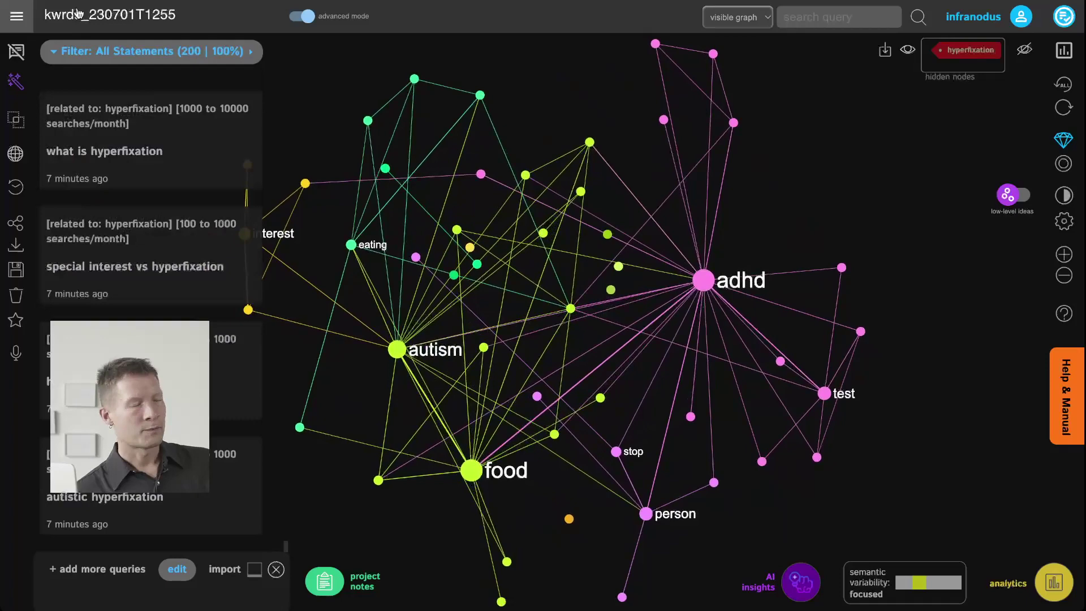
click(22, 16)
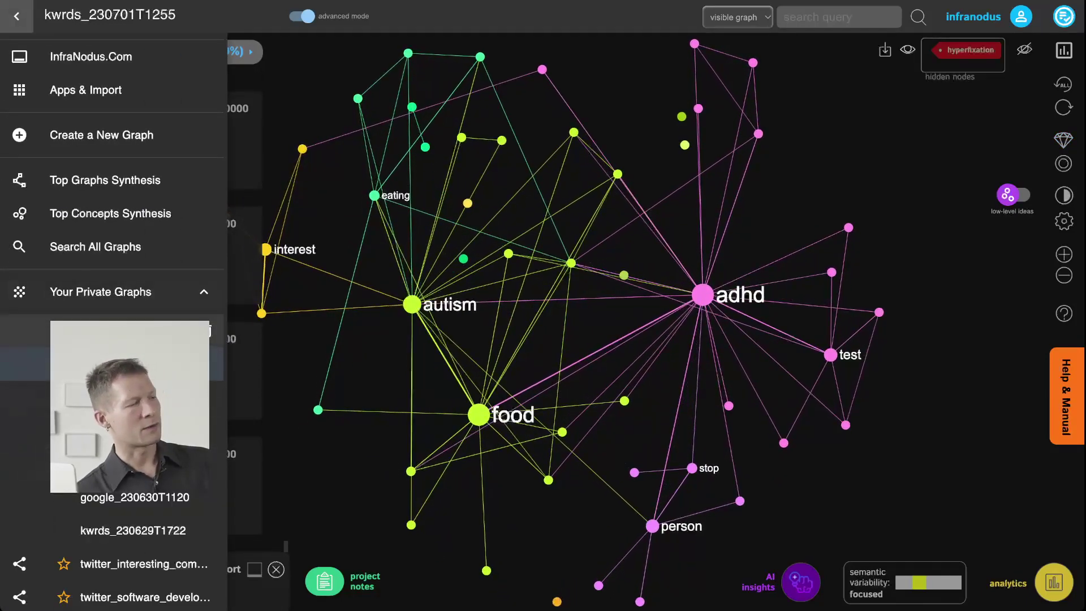
click(131, 345)
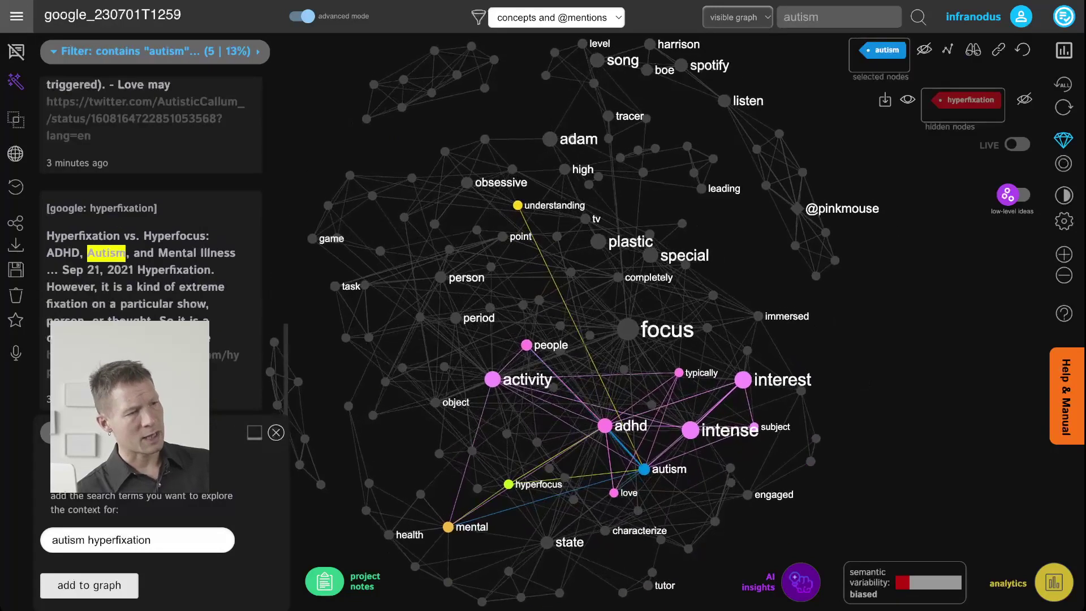
click(1021, 52)
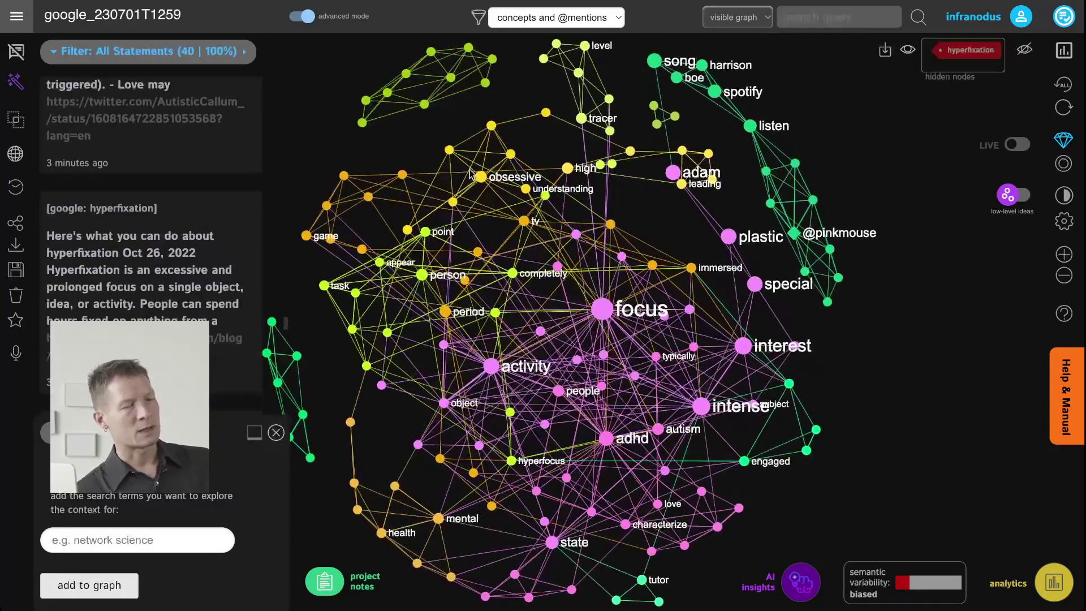
click(22, 16)
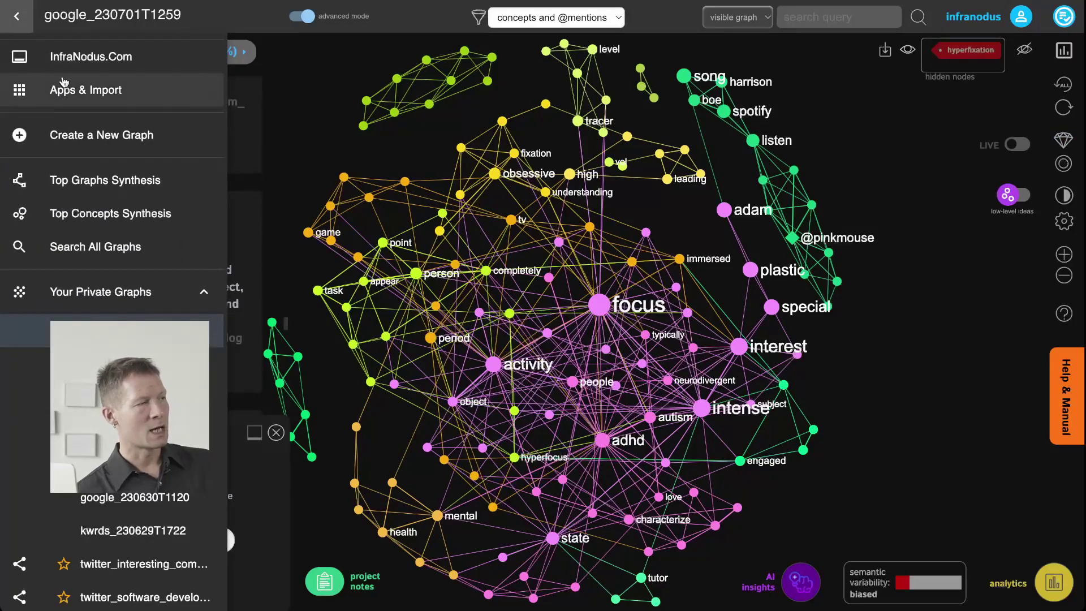
Filter Apps & Import to Keyword Research & SEO apps like Google Keywords and YouTube Keywords.
click(85, 89)
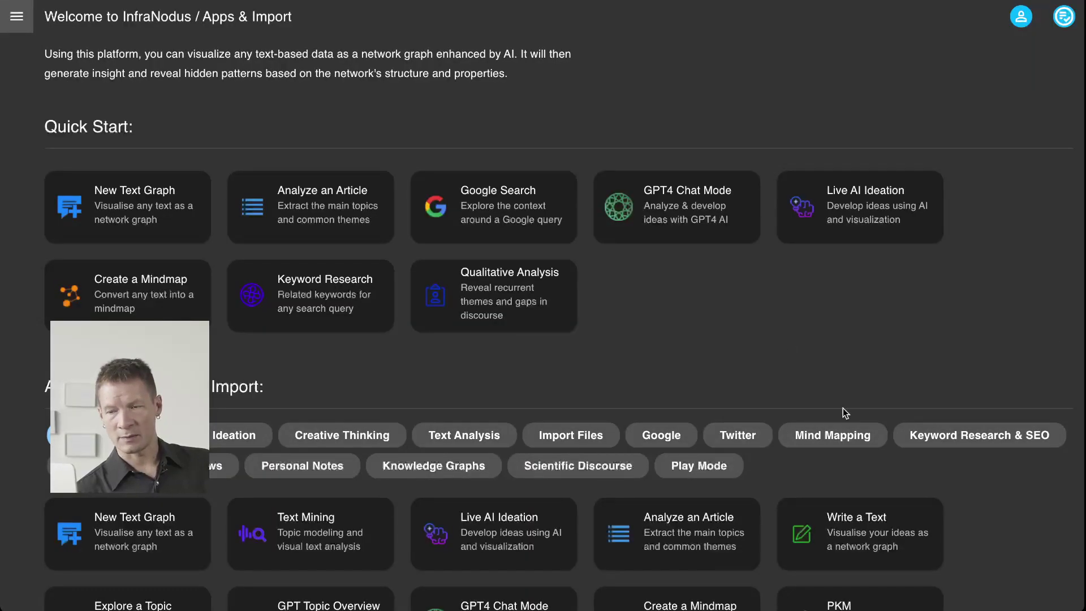
click(939, 434)
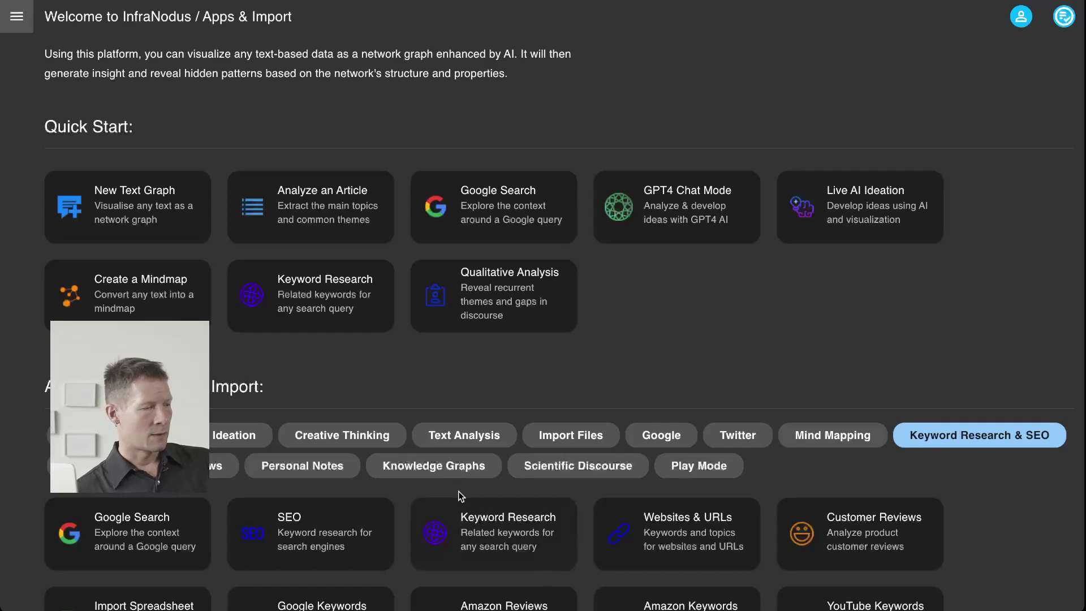
scroll(456, 493, down, 2)
scroll(849, 509, down, 2)
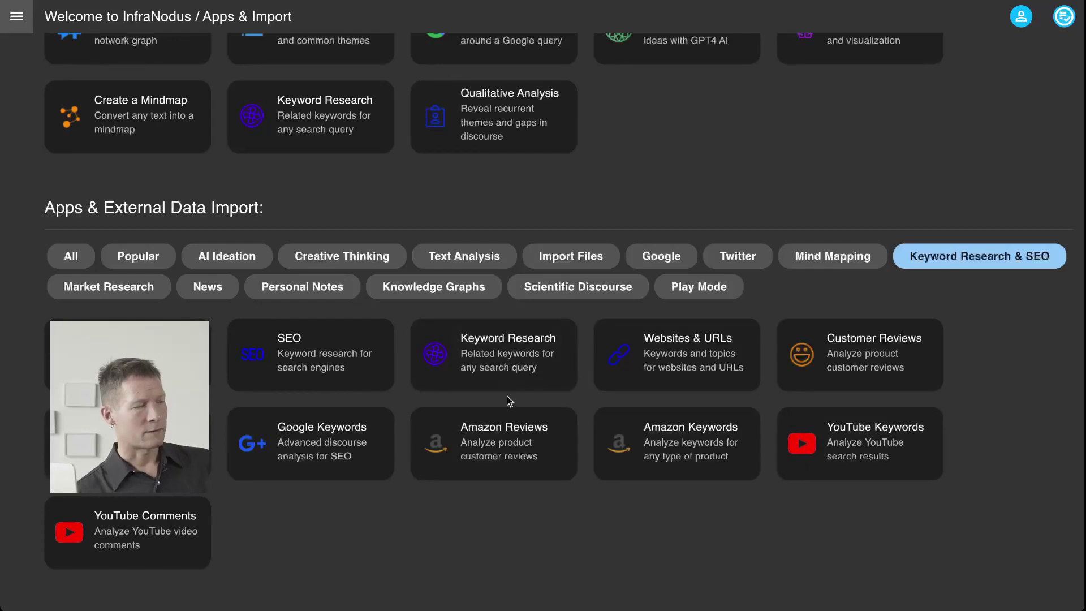
scroll(271, 236, up, 4)
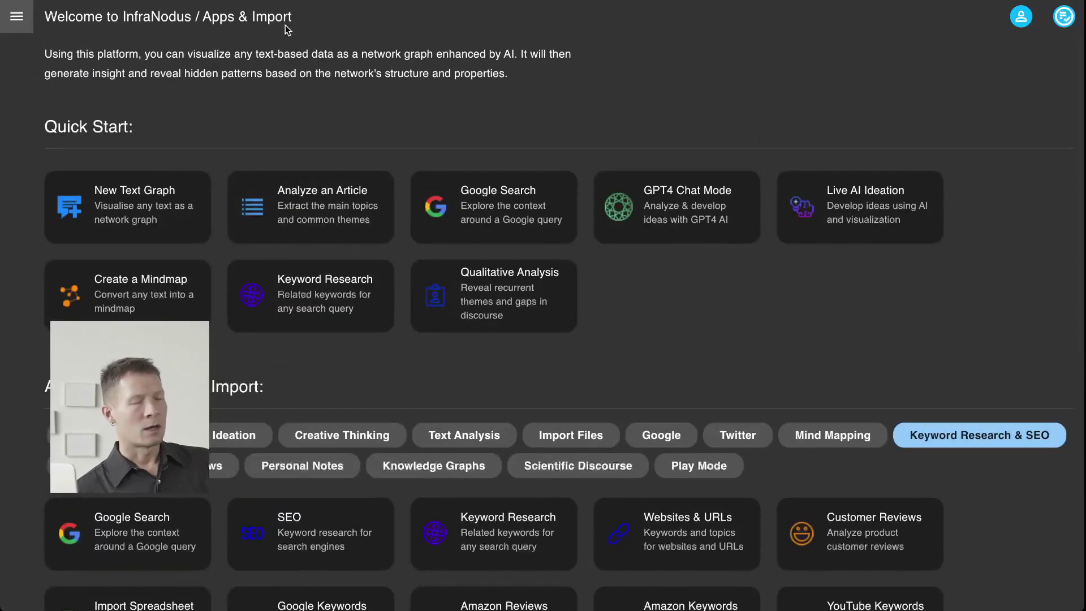